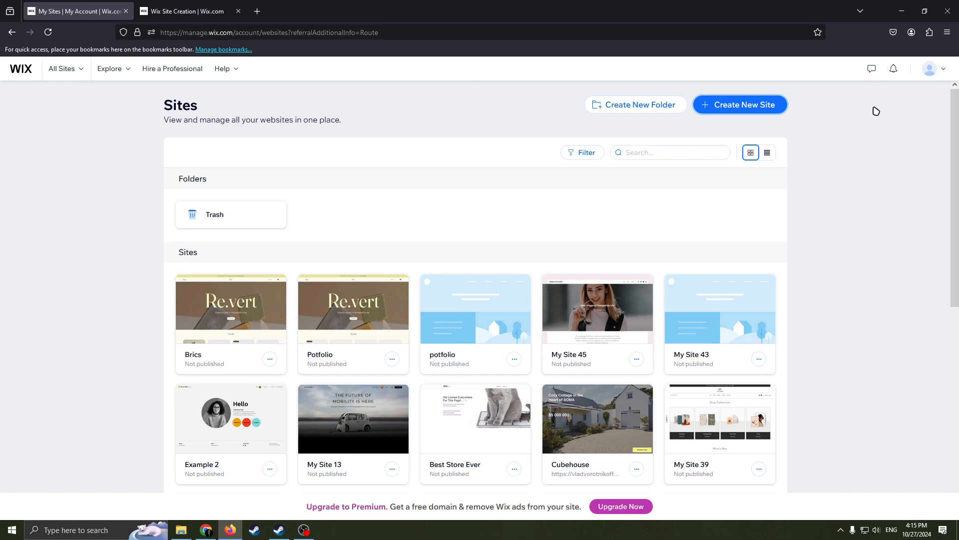
Check which account is signed in on the Sites page.
left_click(933, 72)
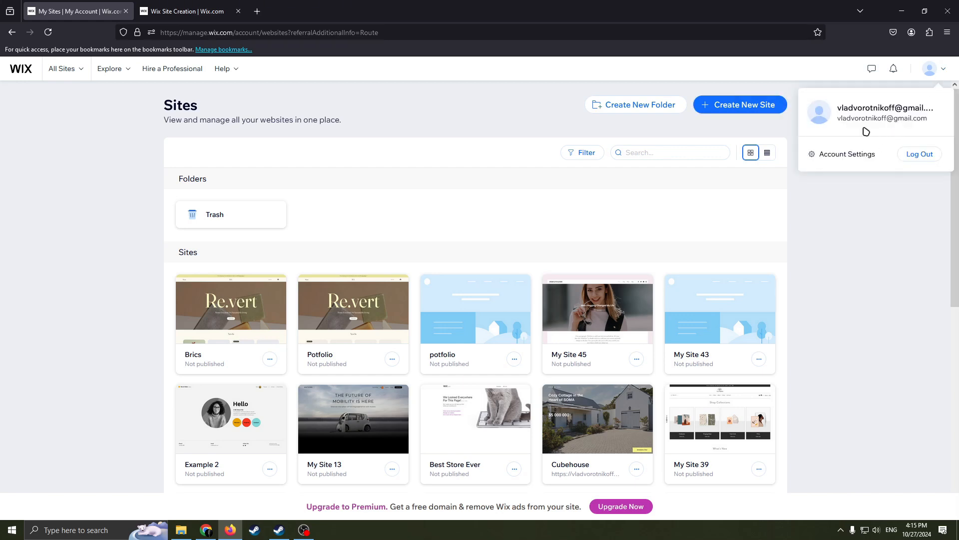
left_click(867, 203)
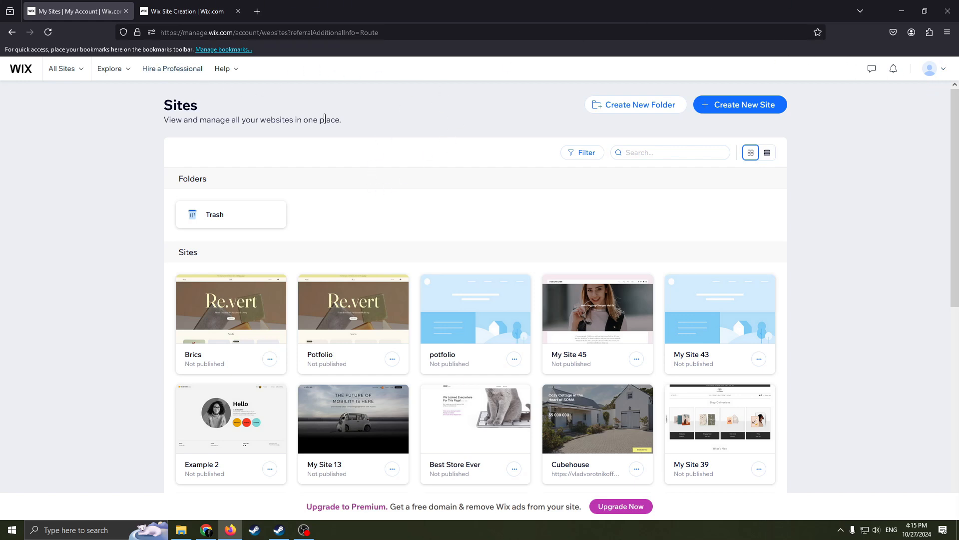
left_click(946, 71)
left_click_drag(839, 212, 887, 230)
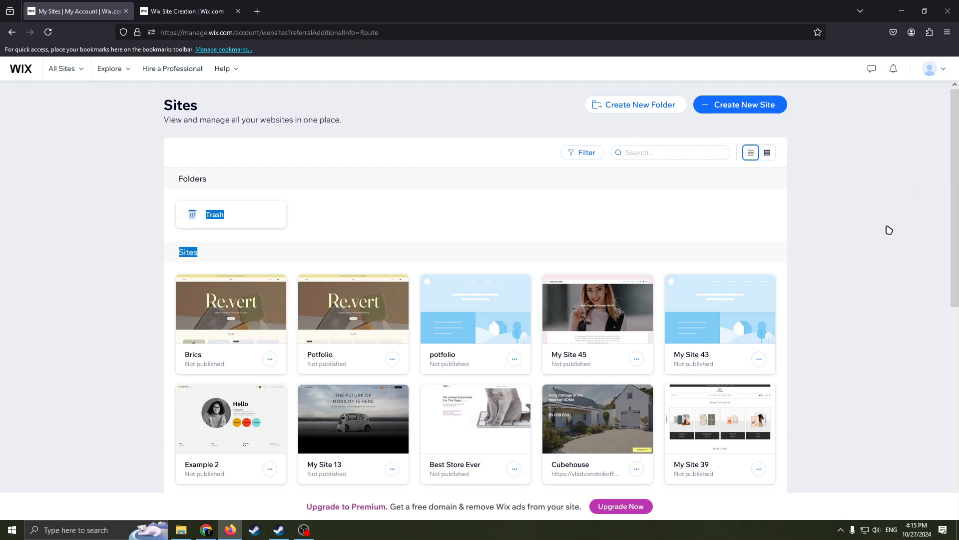
left_click(942, 73)
left_click(896, 194)
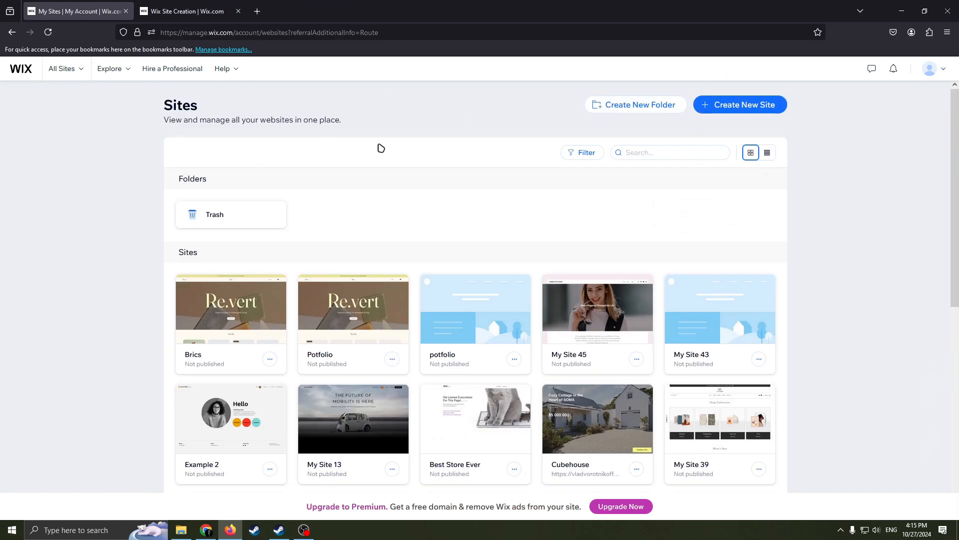
Start creating a new site without the AI chat and search the website types for "e-commerce".
left_click(758, 109)
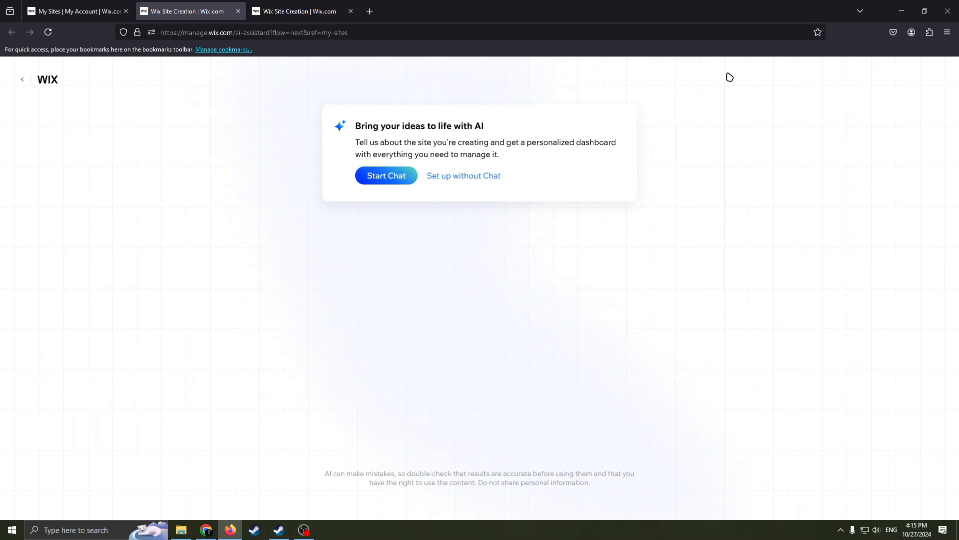
left_click(475, 179)
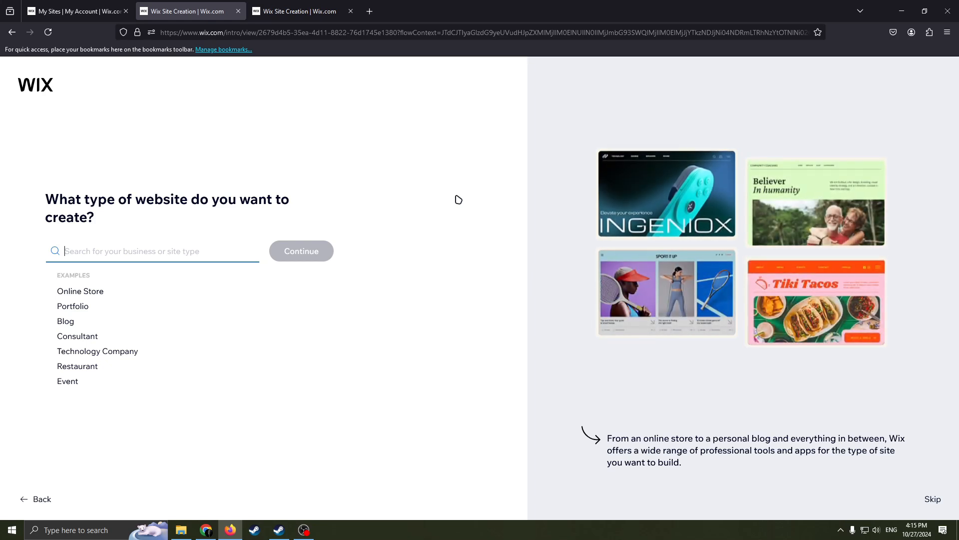
type("e")
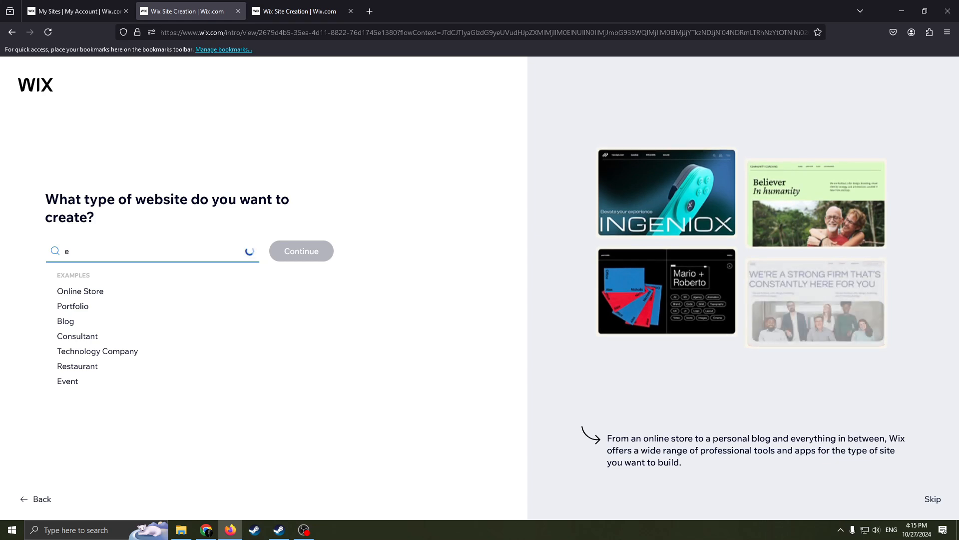
type("-commerce")
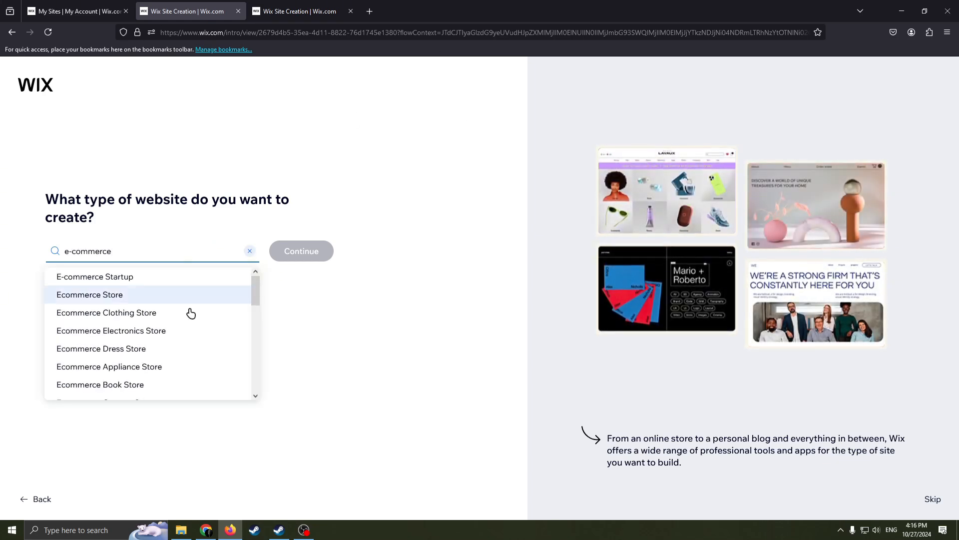
Choose Ecommerce Store from the suggested website types and continue to the store setup.
scroll(215, 300, "down", 2)
scroll(221, 317, "up", 2)
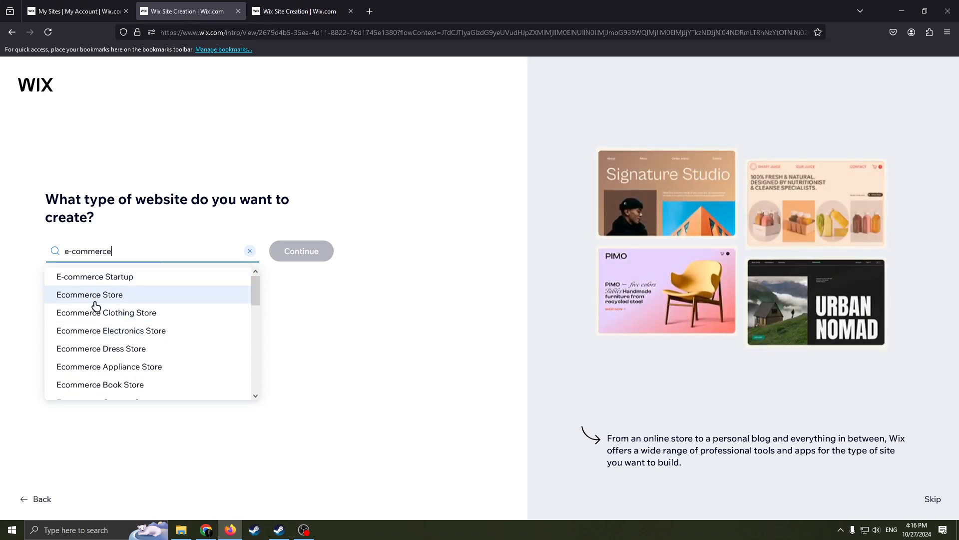
scroll(154, 303, "down", 1)
scroll(154, 303, "up", 1)
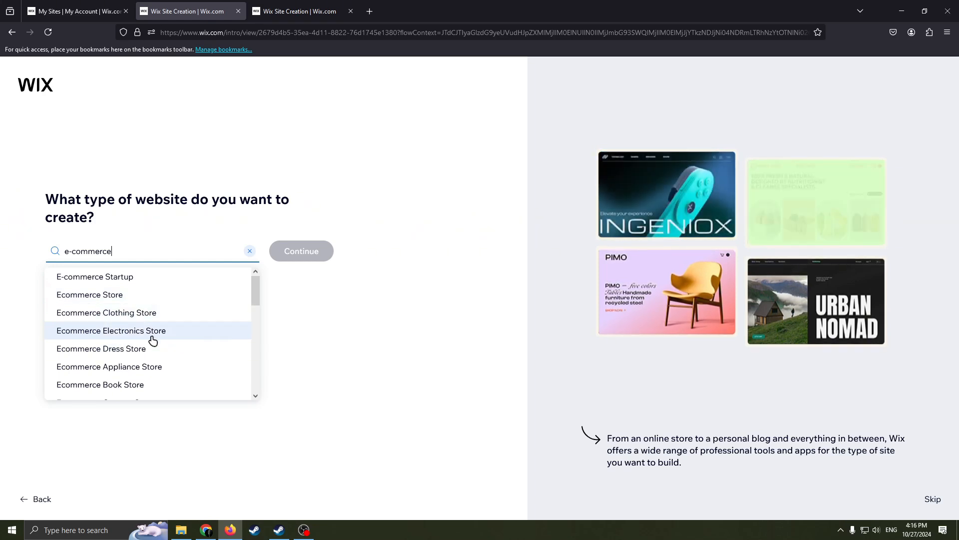
scroll(160, 381, "down", 1)
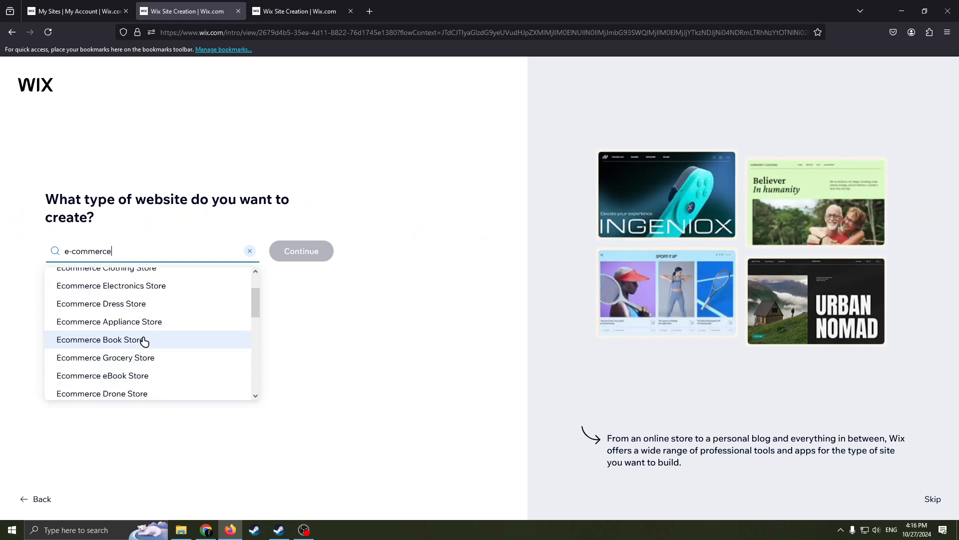
scroll(177, 360, "down", 1)
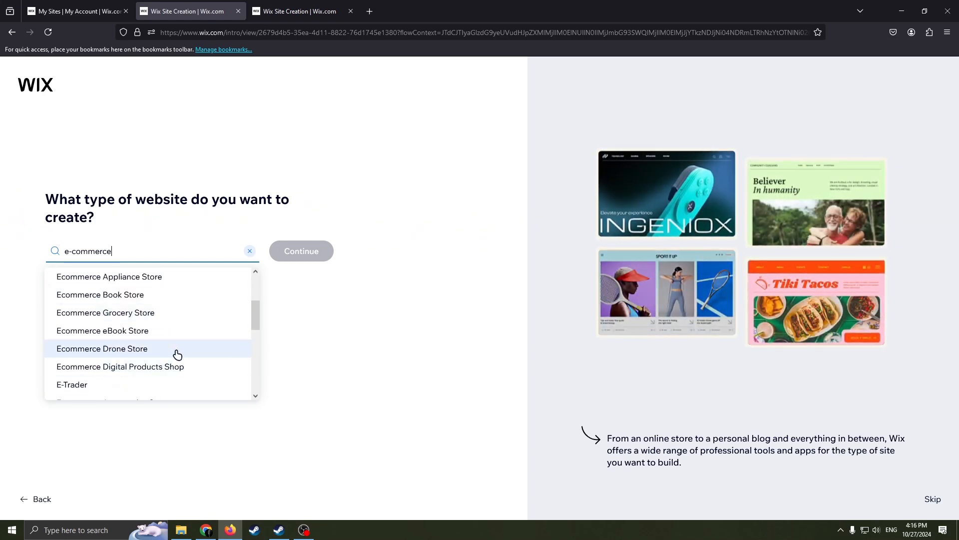
scroll(181, 370, "down", 1)
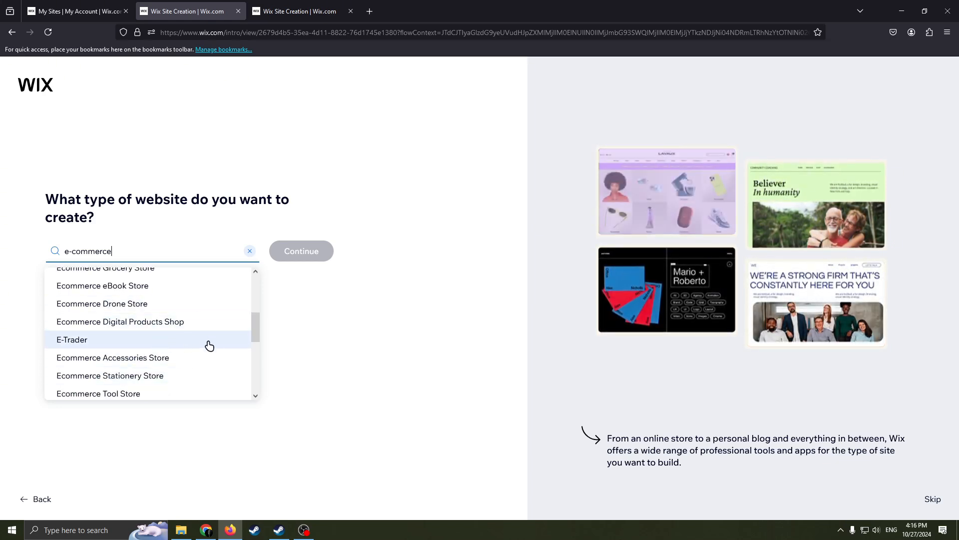
scroll(186, 349, "down", 1)
scroll(189, 351, "up", 5)
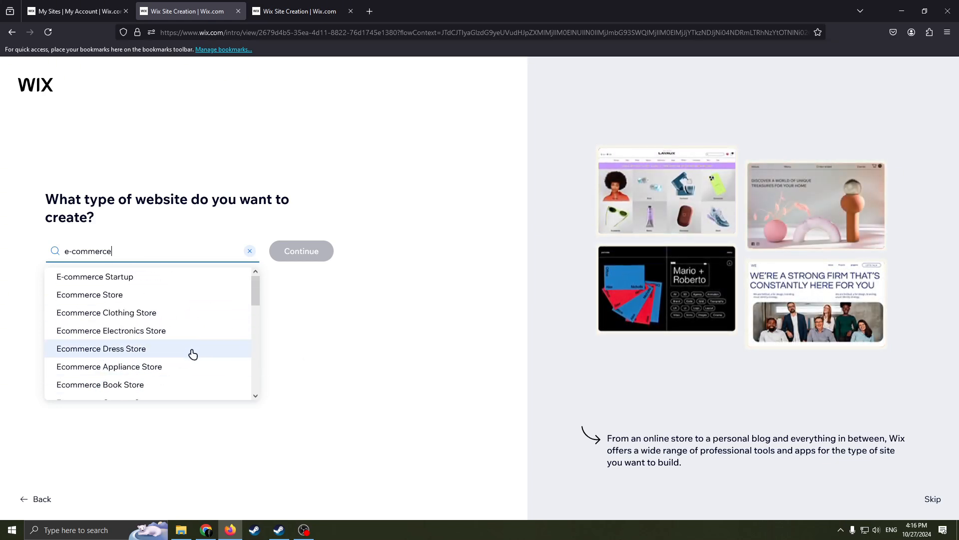
mouse_move(257, 301)
left_mouse_down()
mouse_move(256, 325)
mouse_move(257, 298)
left_mouse_up()
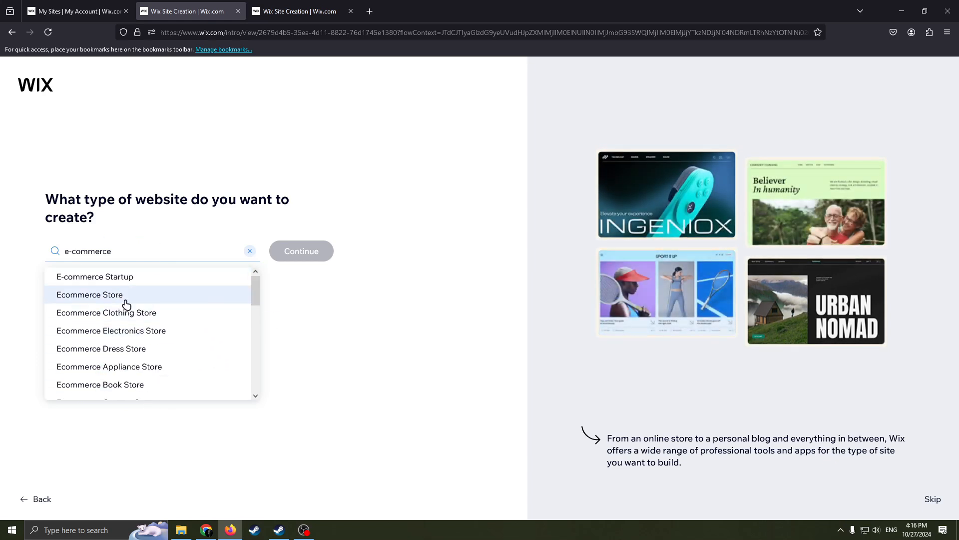
scroll(194, 339, "down", 2)
scroll(193, 338, "up", 3)
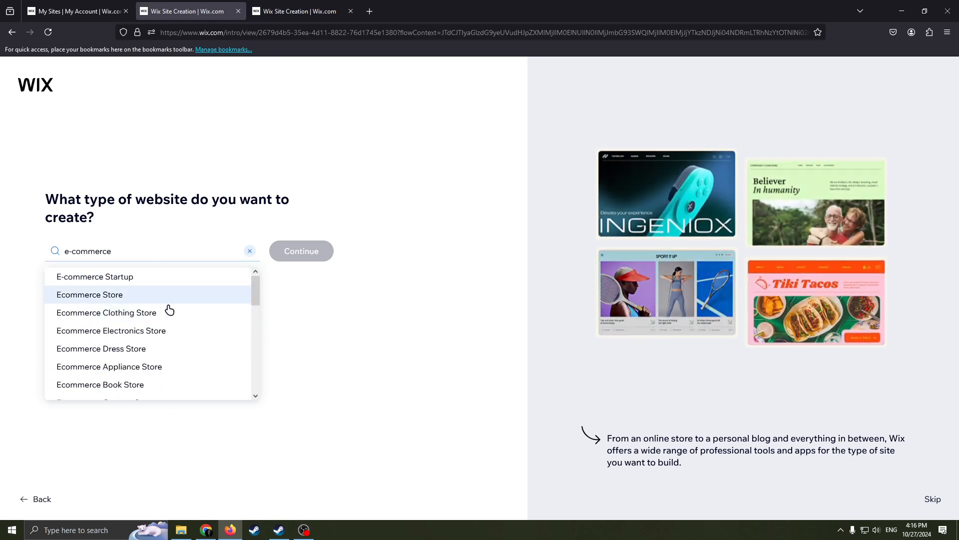
left_click(109, 295)
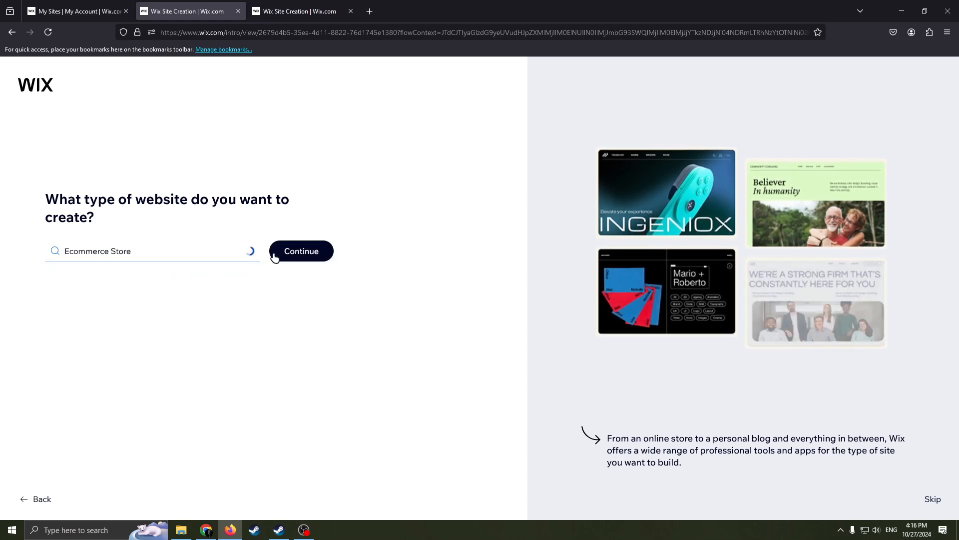
left_click(298, 253)
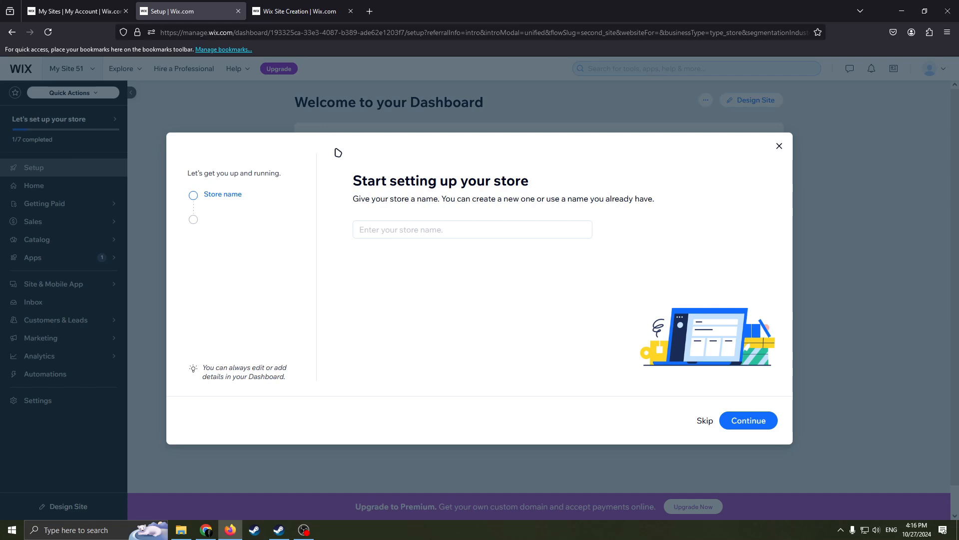
Name the store "Example" and continue to the online presence question.
left_click(444, 237)
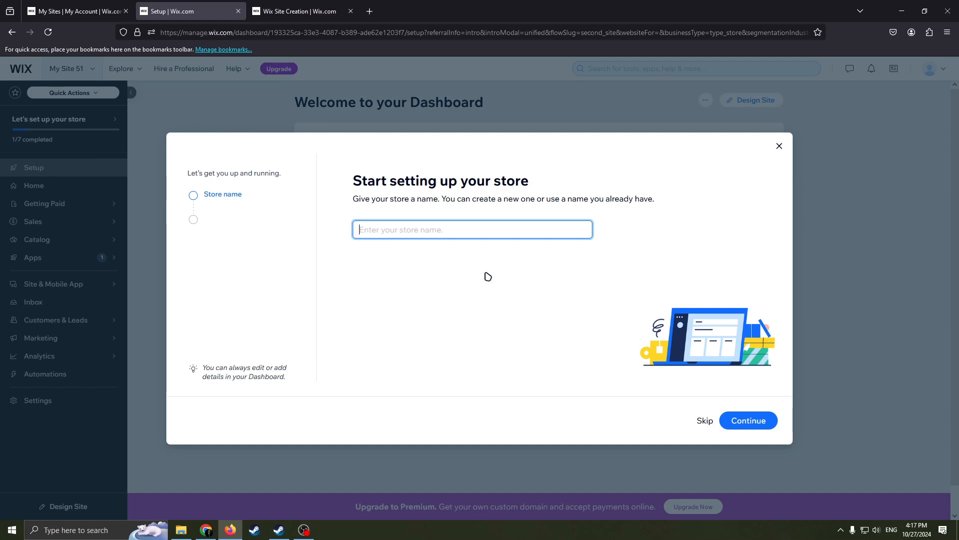
type("Exapm")
key("BackSpace")
key("BackSpace")
type("mpl")
left_click(751, 419)
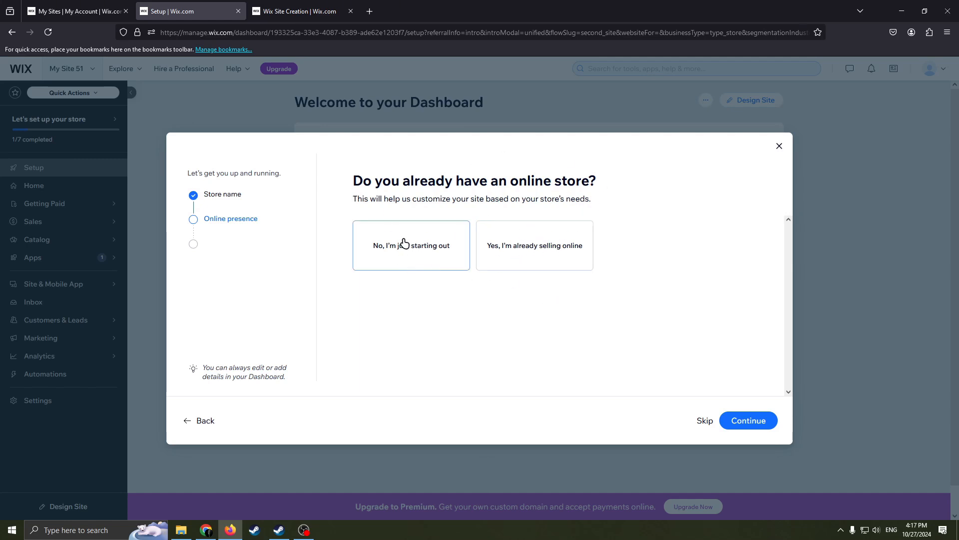
Answer that the store is just starting out and select Physical products and Dropshipping products as the kinds being sold.
left_click(439, 261)
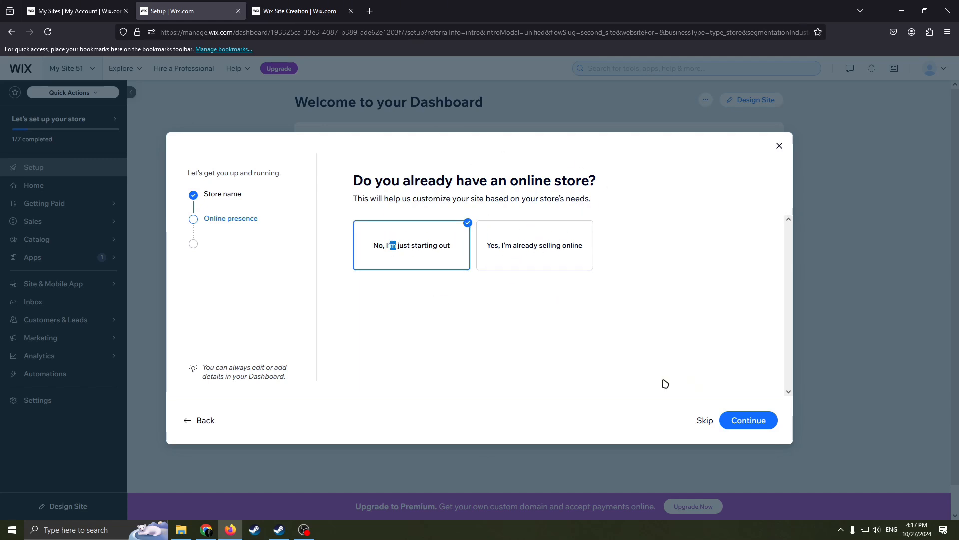
left_click(750, 422)
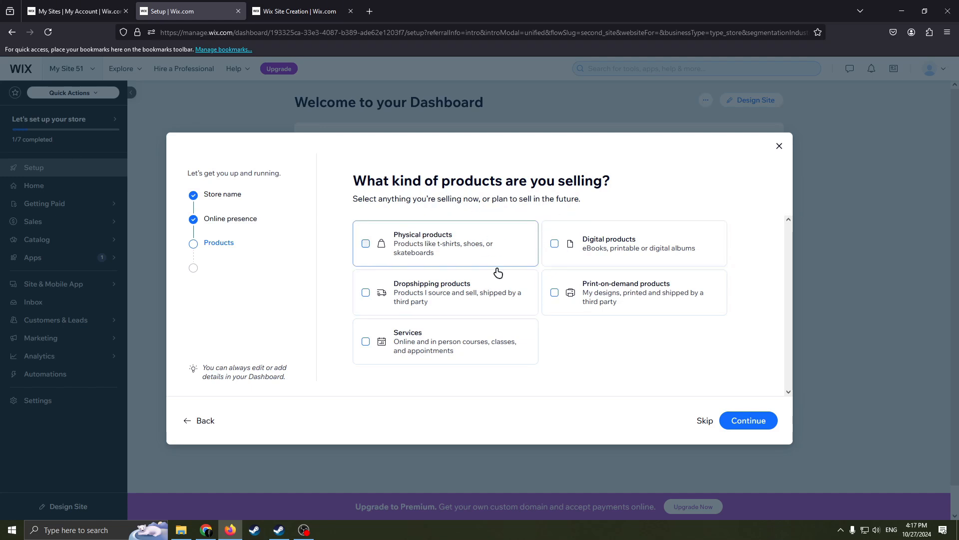
left_click(366, 243)
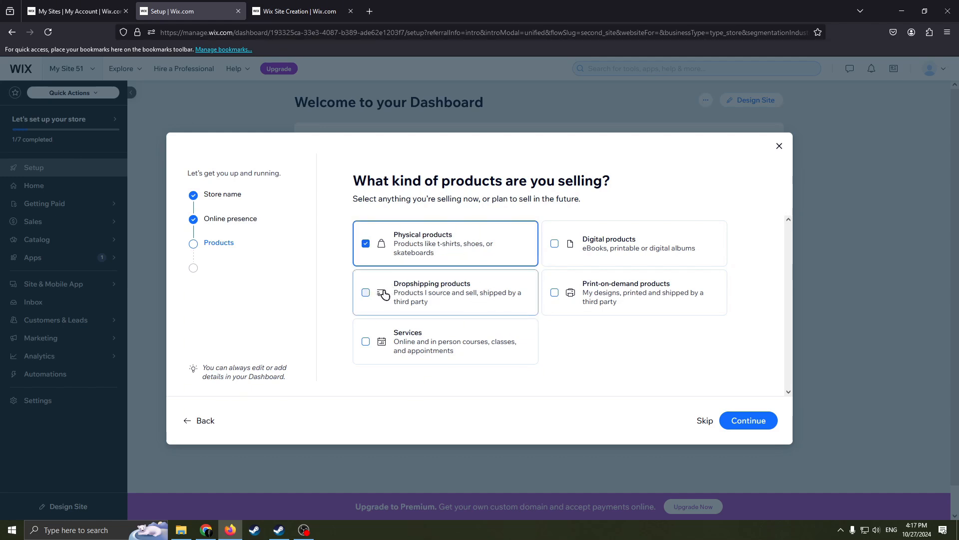
left_click(365, 294)
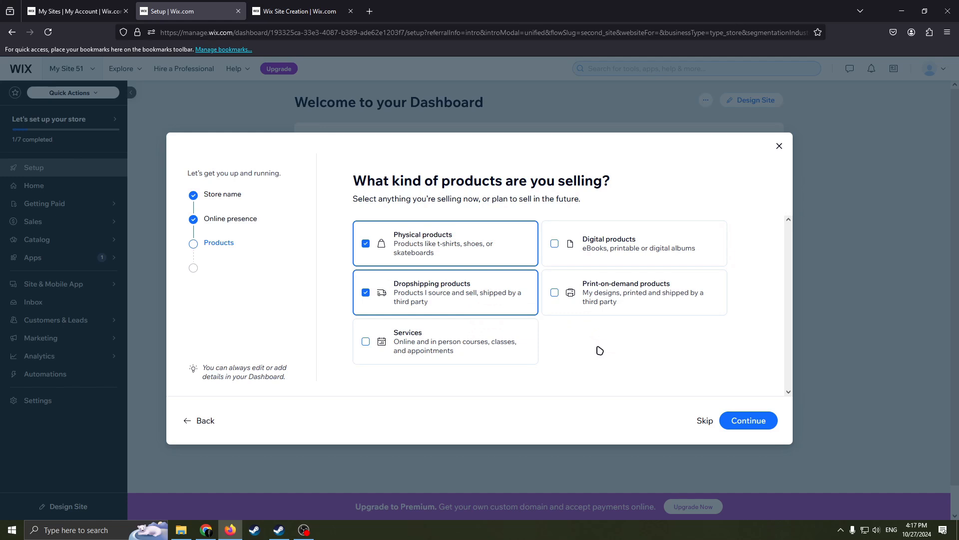
left_click(727, 421)
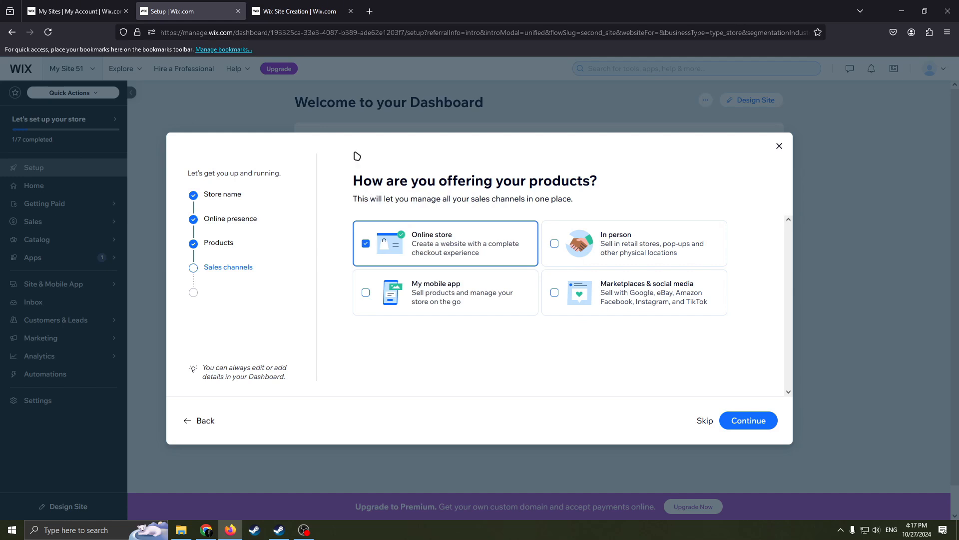
Keep Online store as the only sales channel and finish the setup questions, continuing to the dashboard.
left_click_drag(352, 146, 382, 143)
left_click(413, 179)
left_click_drag(413, 244, 445, 246)
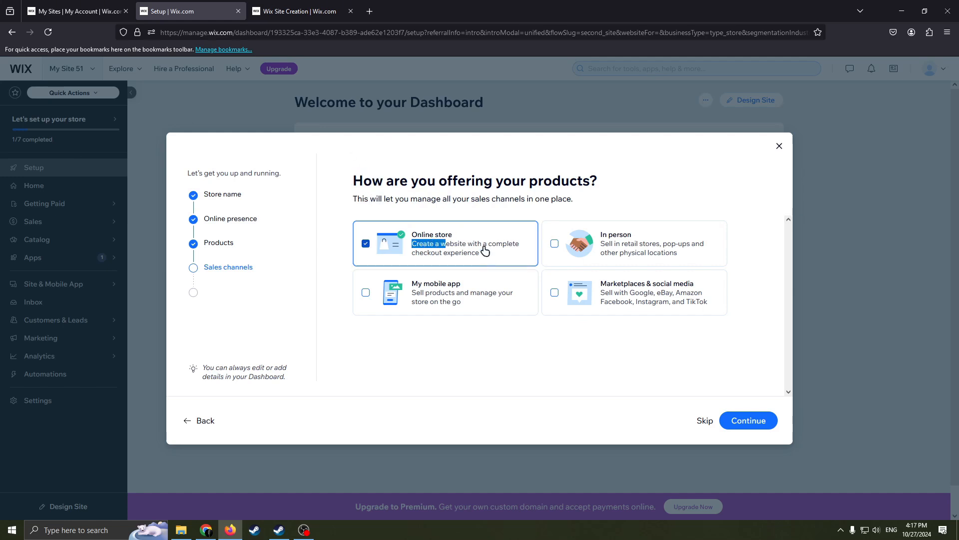
left_click(406, 247)
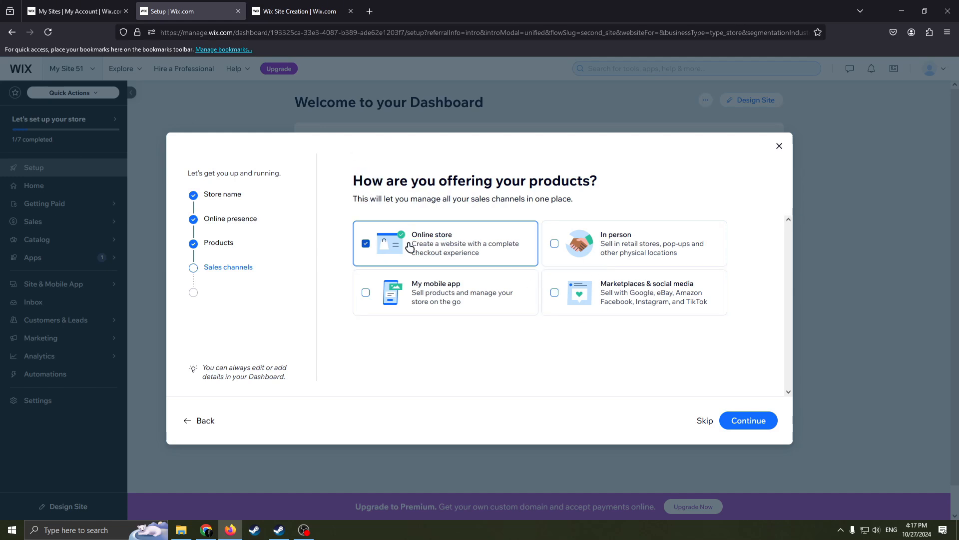
left_click(365, 244)
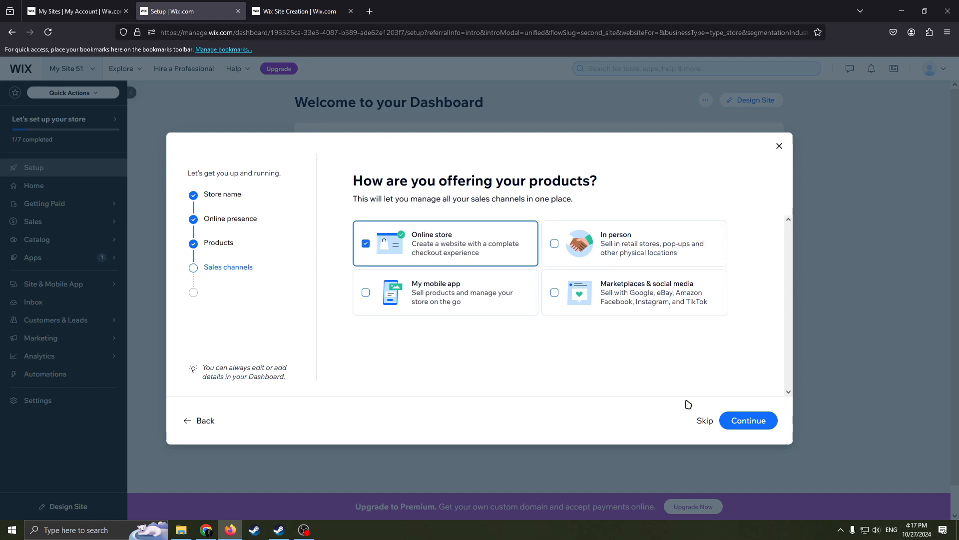
left_click(722, 425)
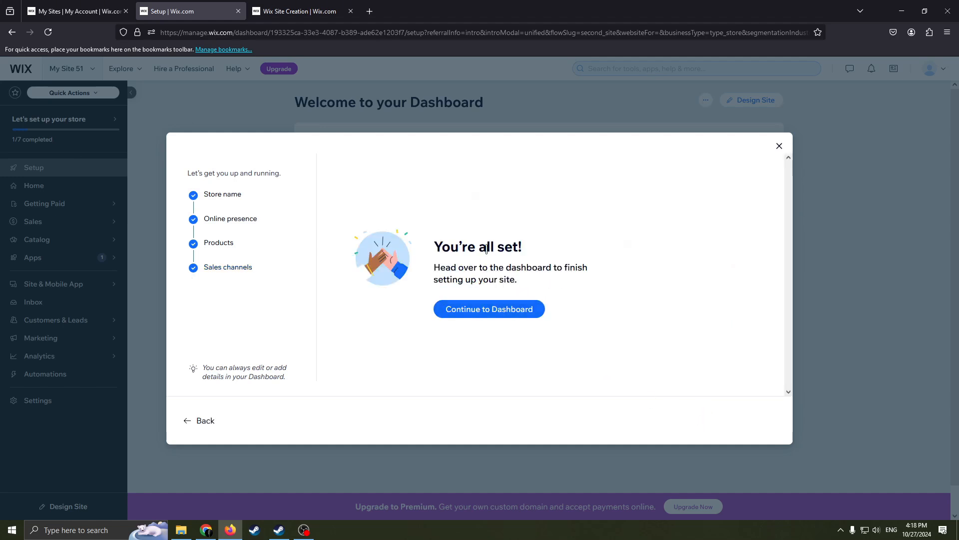
left_click(512, 310)
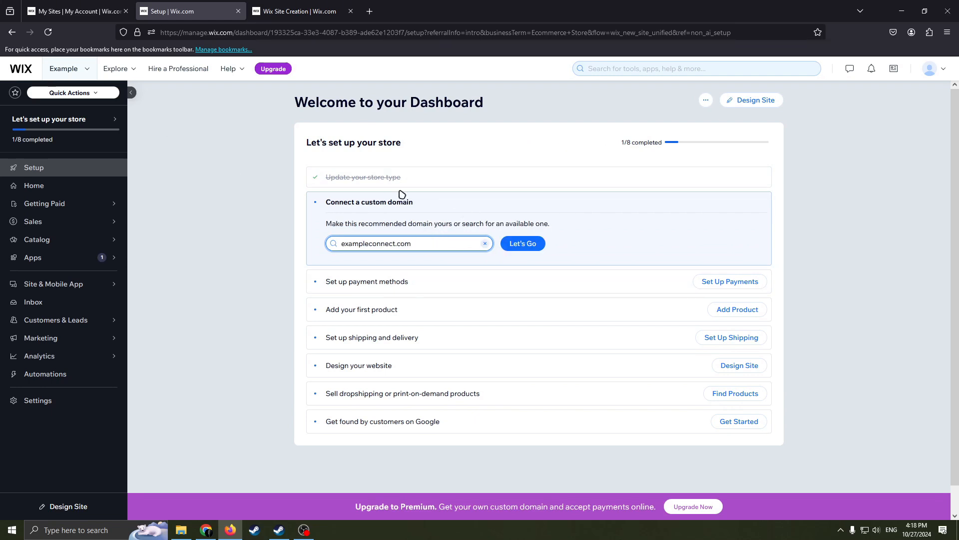
mouse_move(83, 134)
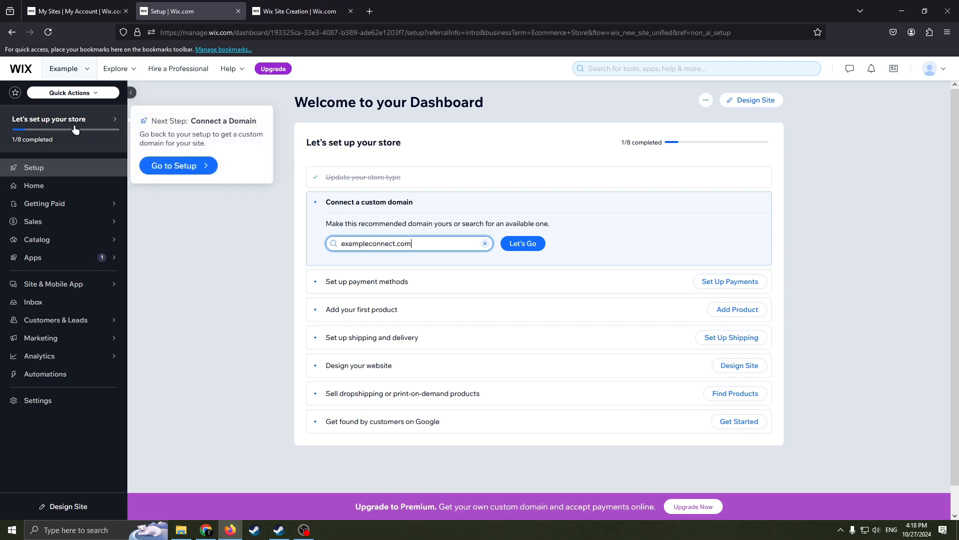
left_click(209, 224)
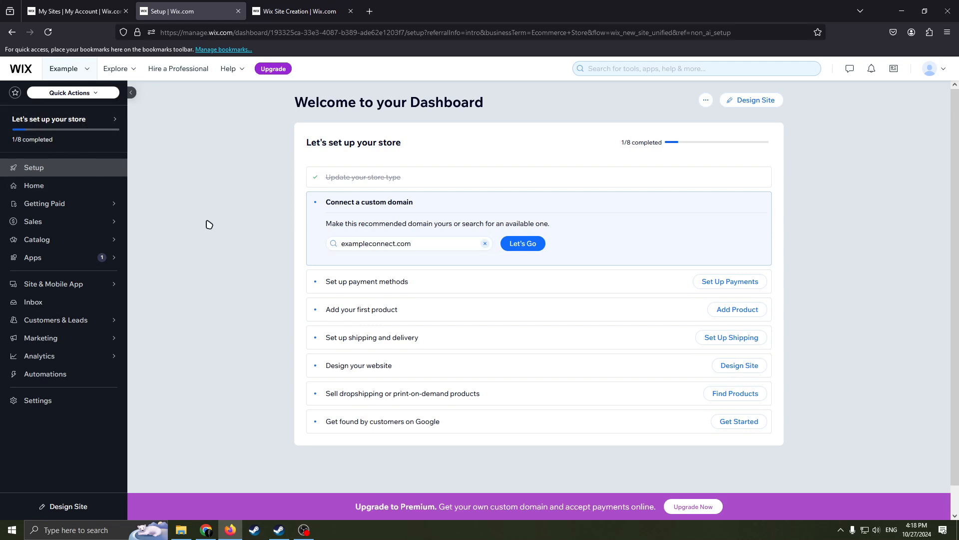
scroll(396, 237, "down", 1)
scroll(410, 236, "up", 1)
Check whether the recommended custom domain exampleconnect.com is available for the store.
left_click(424, 243)
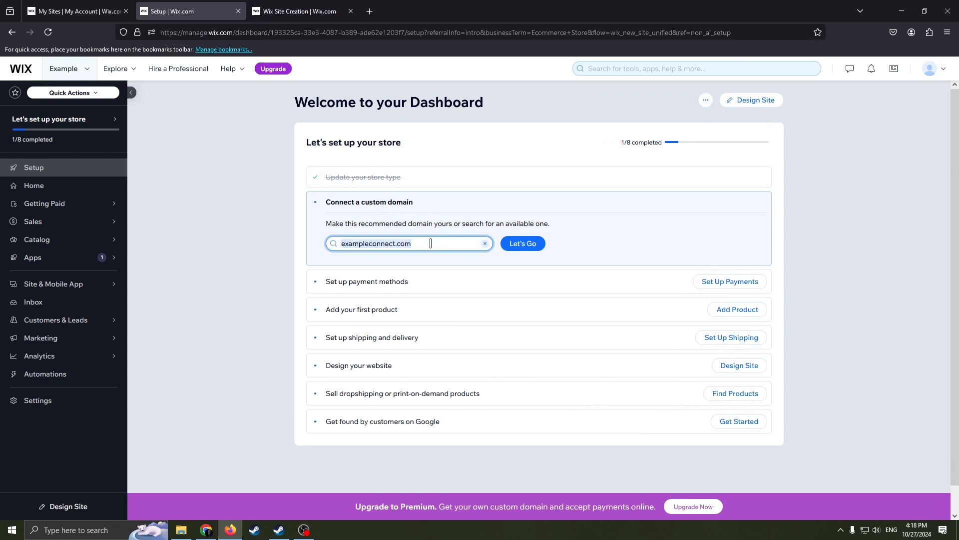
left_click(424, 244)
left_click_drag(342, 247, 437, 256)
left_click(427, 247)
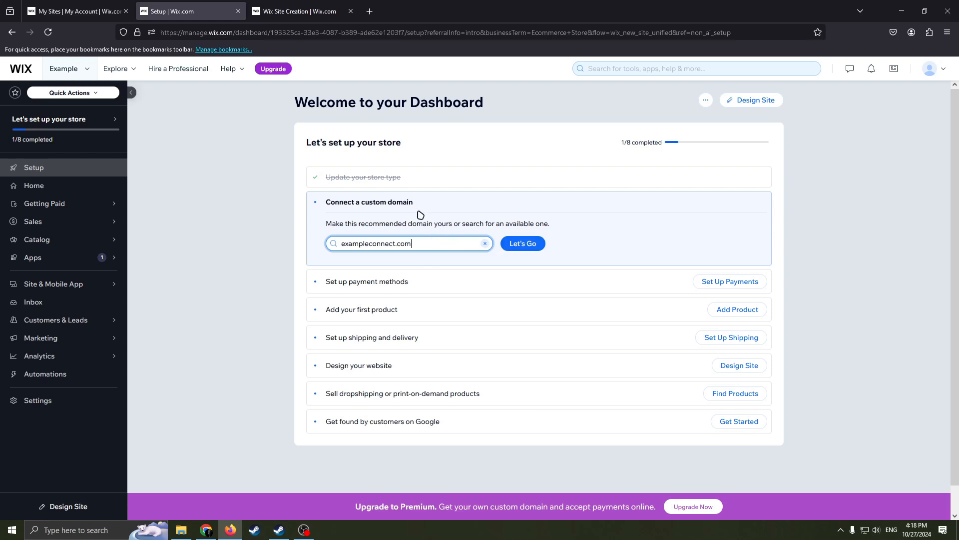
left_click(514, 245)
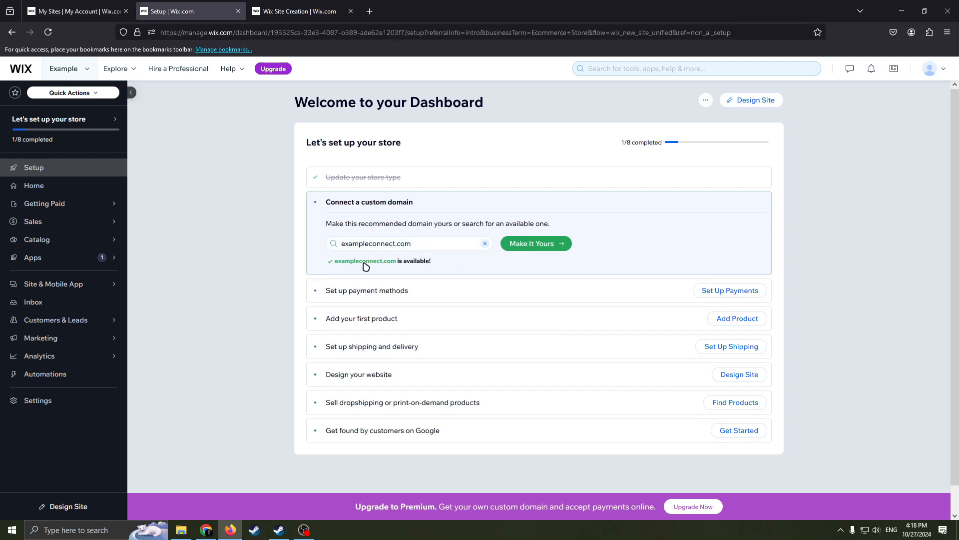
left_click_drag(364, 263, 304, 256)
left_click(386, 263)
left_click(388, 263)
left_click_drag(401, 263, 325, 258)
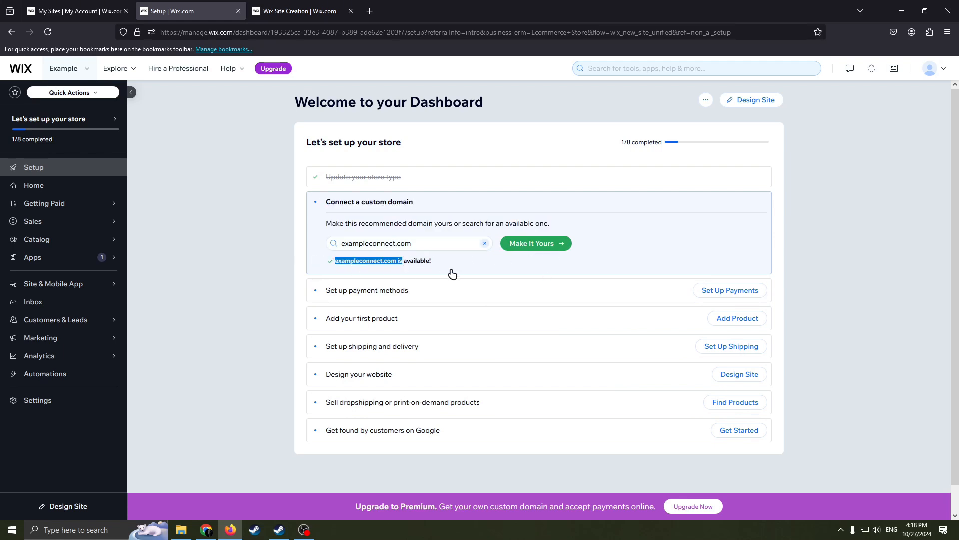
left_click(434, 262)
left_click_drag(407, 261, 349, 257)
left_click(364, 242)
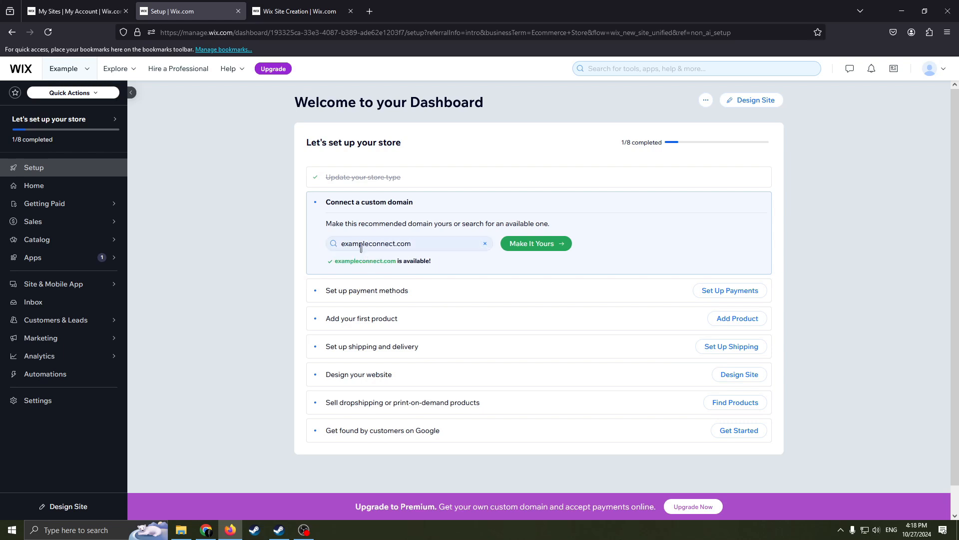
left_click_drag(420, 243, 308, 241)
left_click(373, 244)
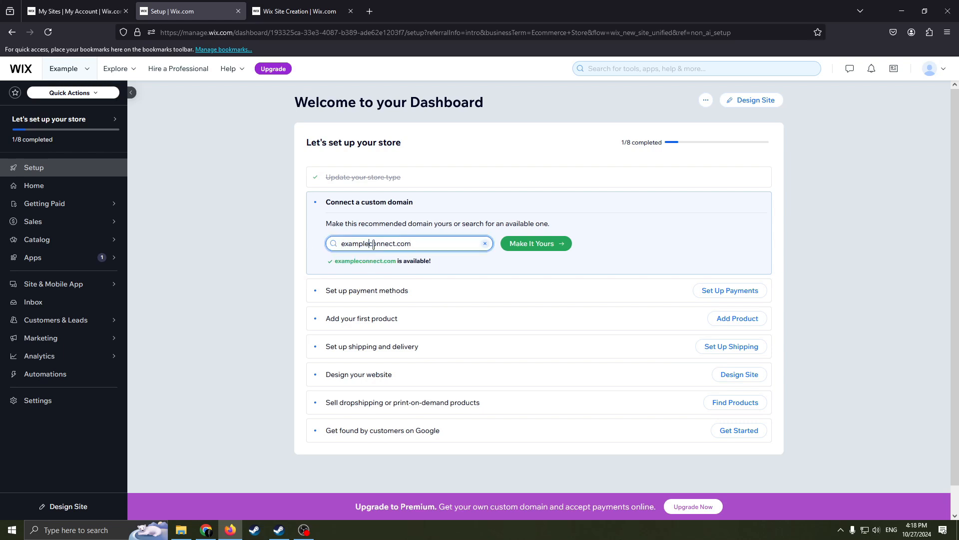
left_click_drag(415, 244, 314, 230)
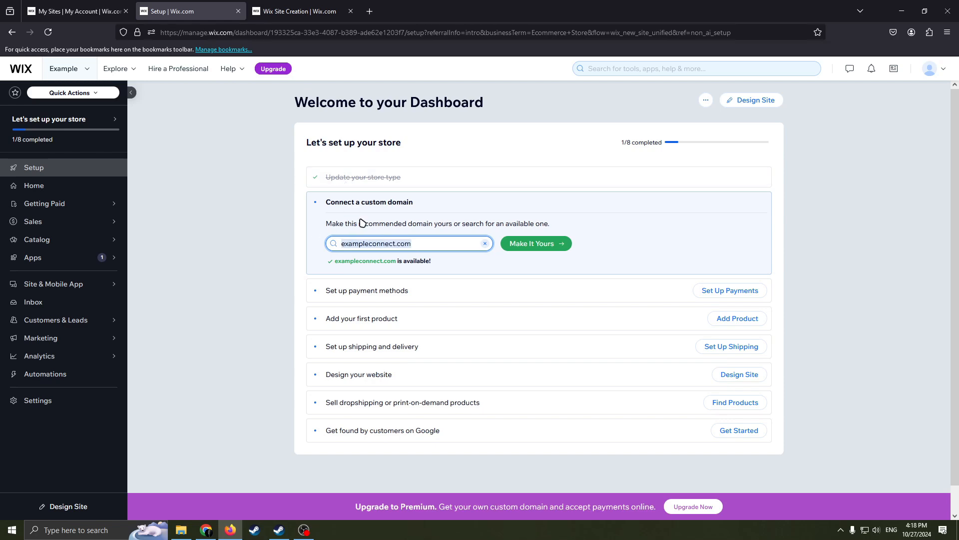
left_click(388, 255)
left_click(162, 29)
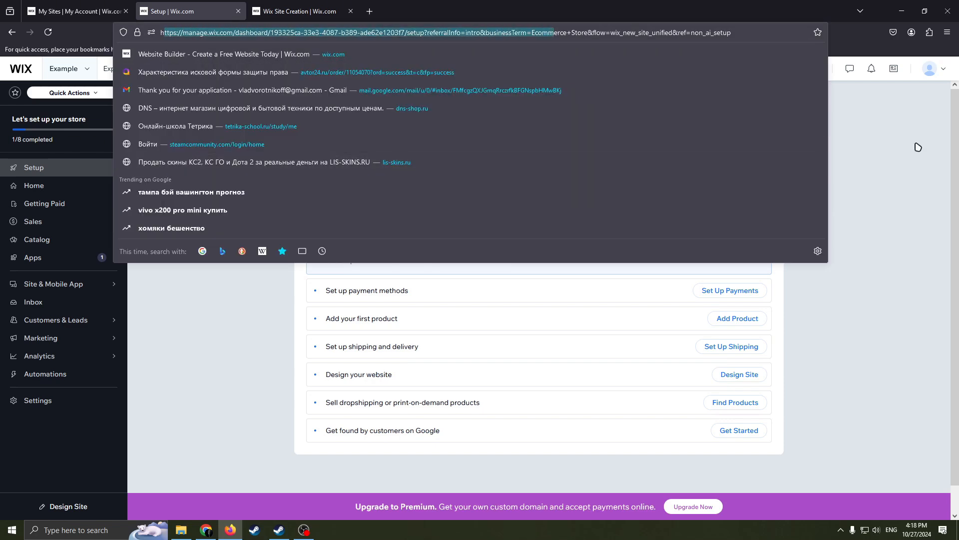
left_click(502, 54)
left_click_drag(299, 33, 185, 30)
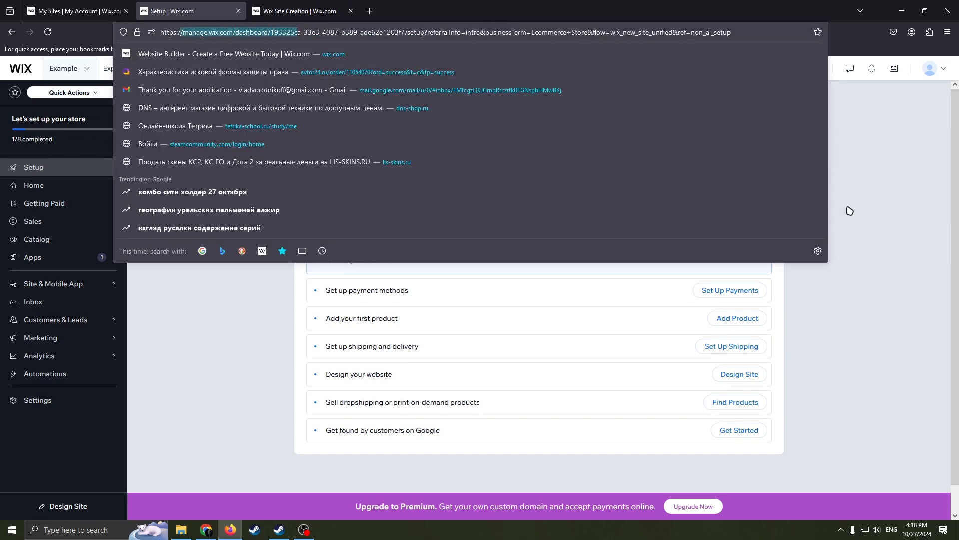
left_click(846, 208)
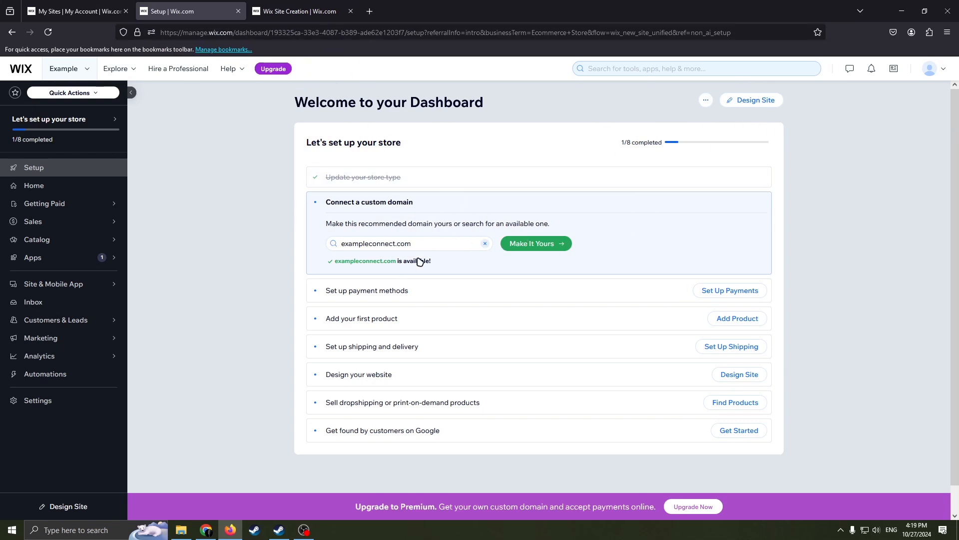
Open the payment methods setup for the store and return to the setup checklist.
left_click(406, 288)
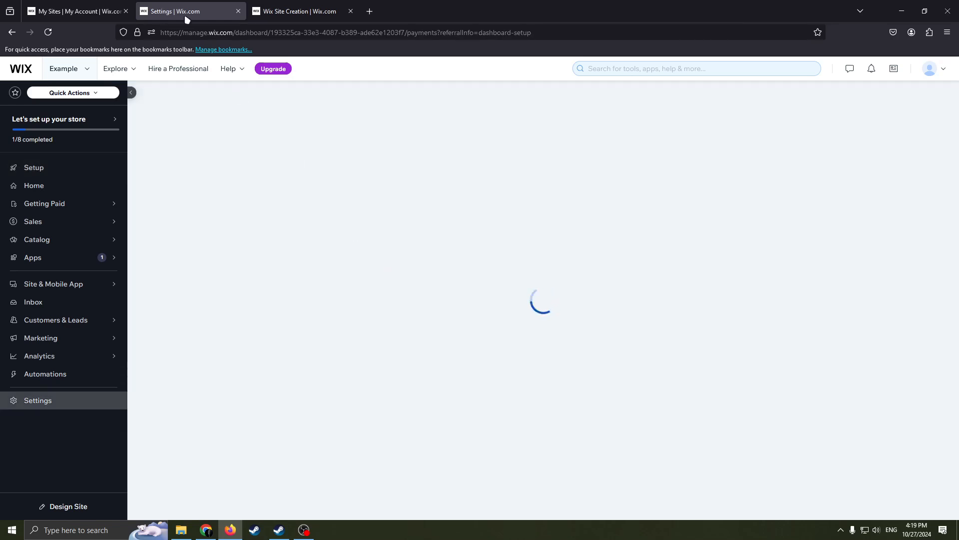
left_click(80, 11)
left_click(170, 11)
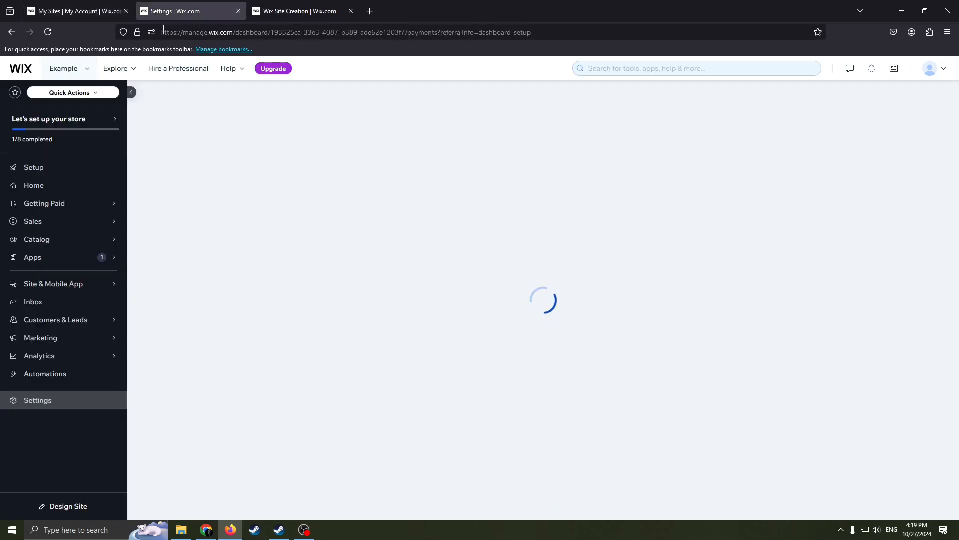
left_click(9, 31)
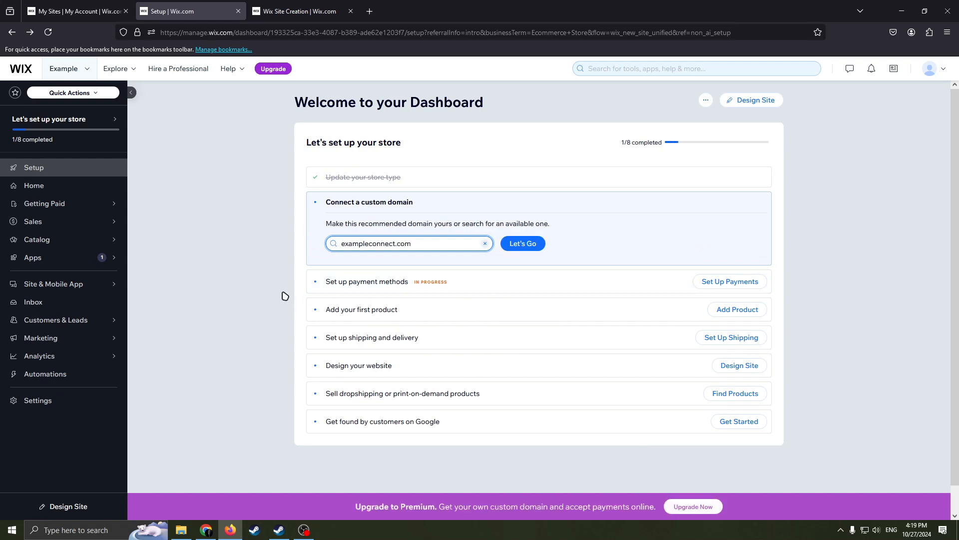
Start designing the site from the setup dashboard and choose to customize a template rather than generate a design with AI.
scroll(257, 354, "down", 1)
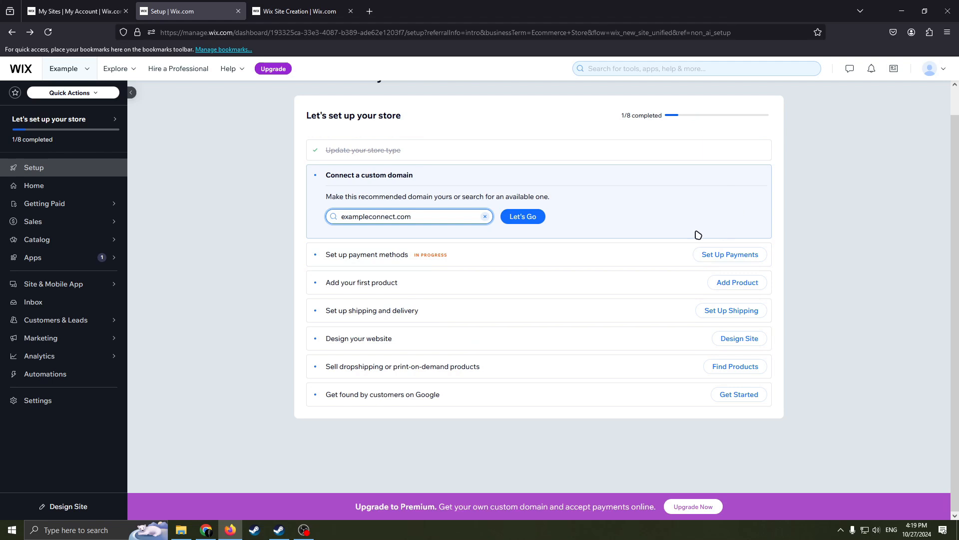
scroll(533, 323, "up", 1)
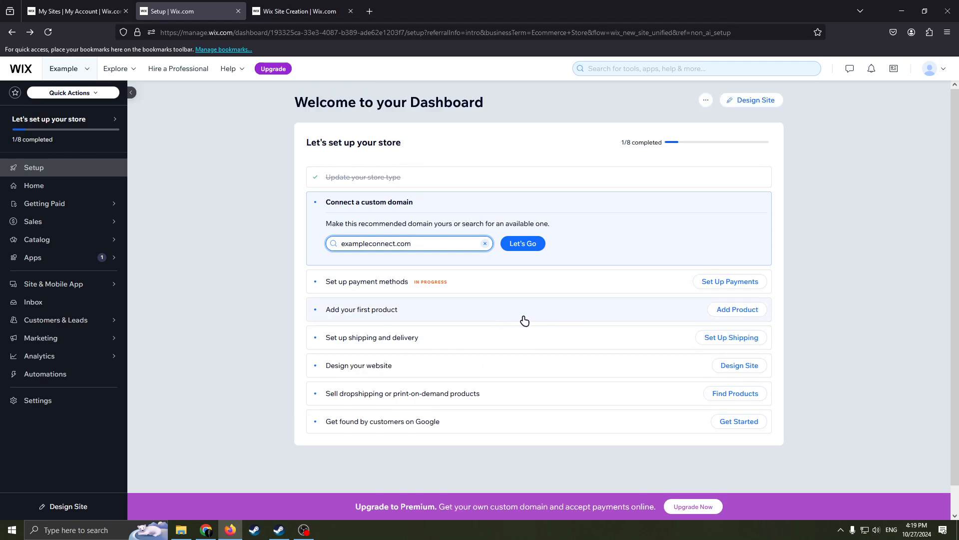
left_click(754, 101)
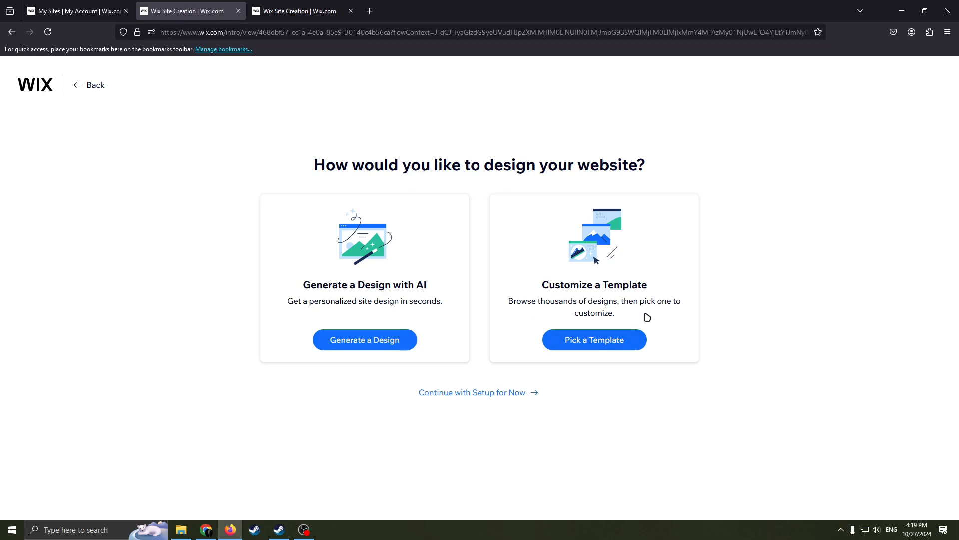
left_click(627, 338)
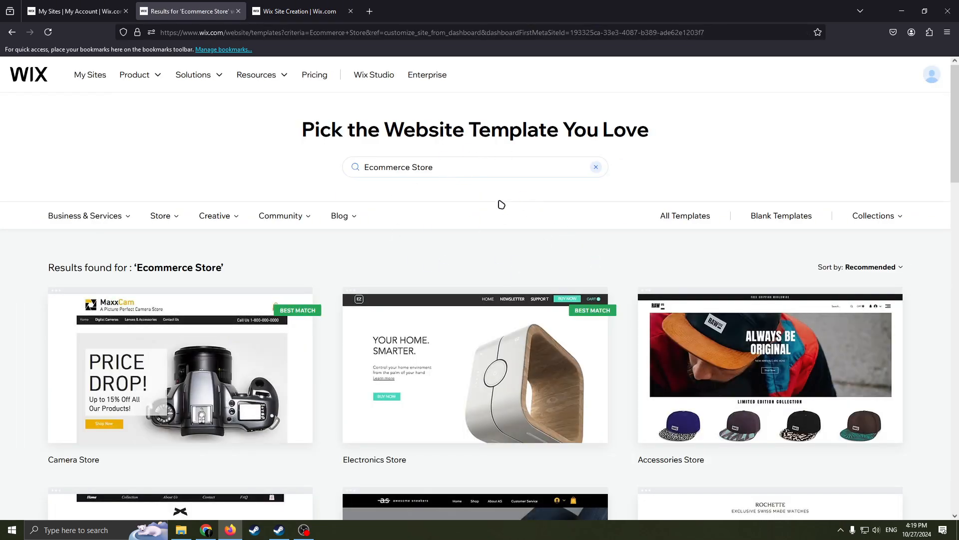
Browse the Ecommerce Store website templates to compare the available store designs.
scroll(503, 201, "down", 2)
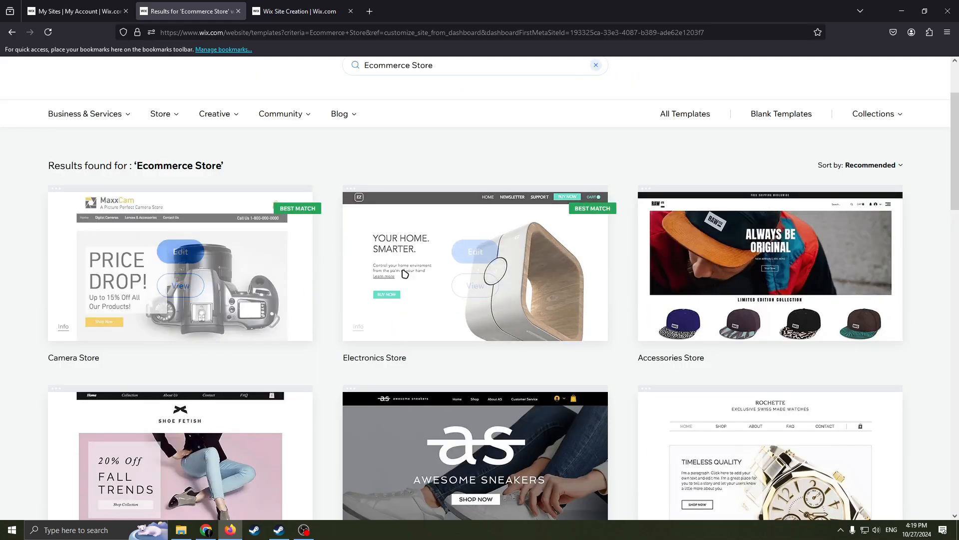
scroll(510, 350, "down", 2)
scroll(510, 349, "down", 3)
scroll(540, 331, "up", 4)
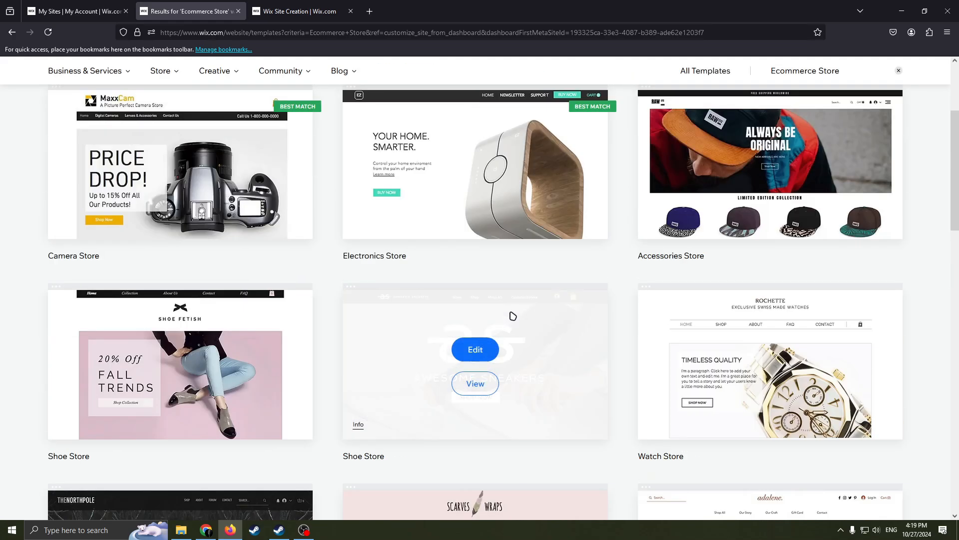
scroll(389, 314, "down", 2)
scroll(555, 268, "up", 2)
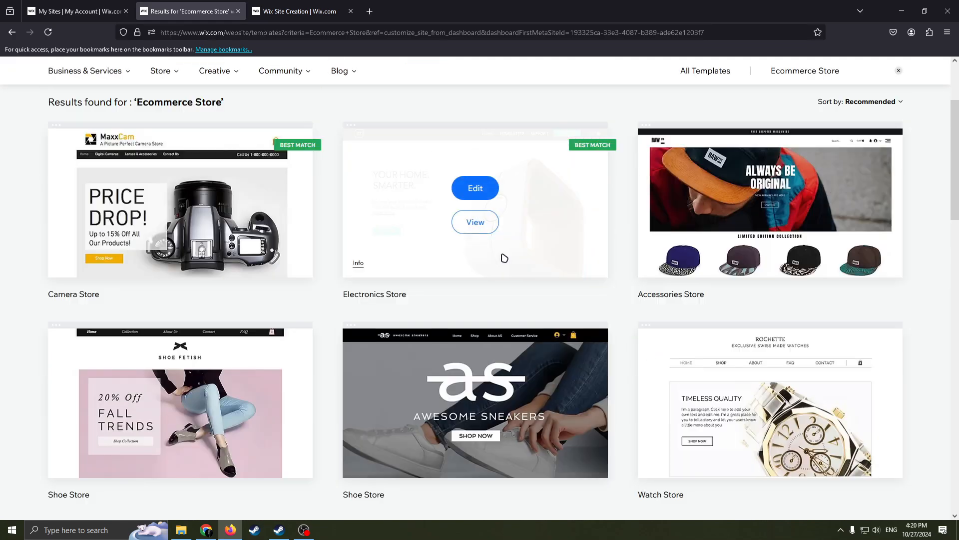
scroll(503, 257, "down", 2)
scroll(524, 287, "up", 5)
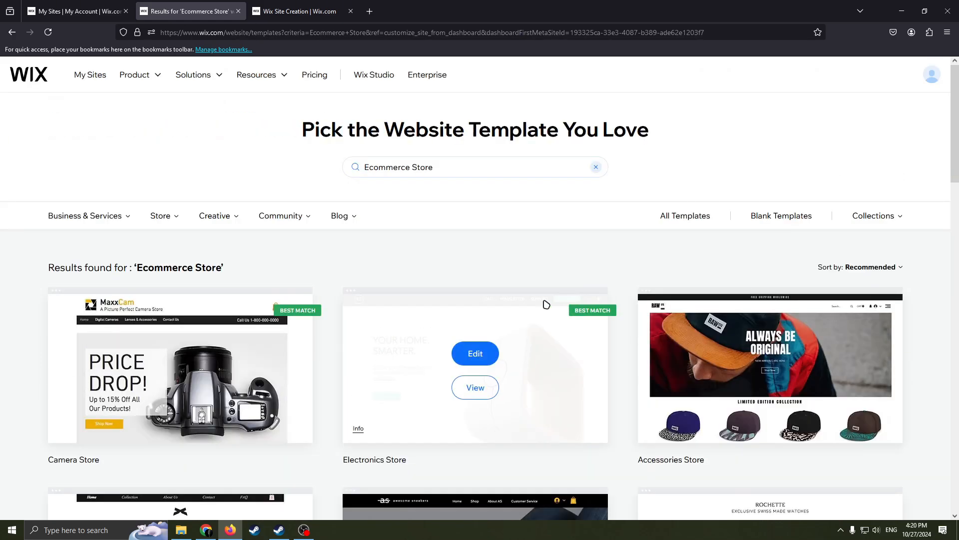
scroll(536, 360, "down", 3)
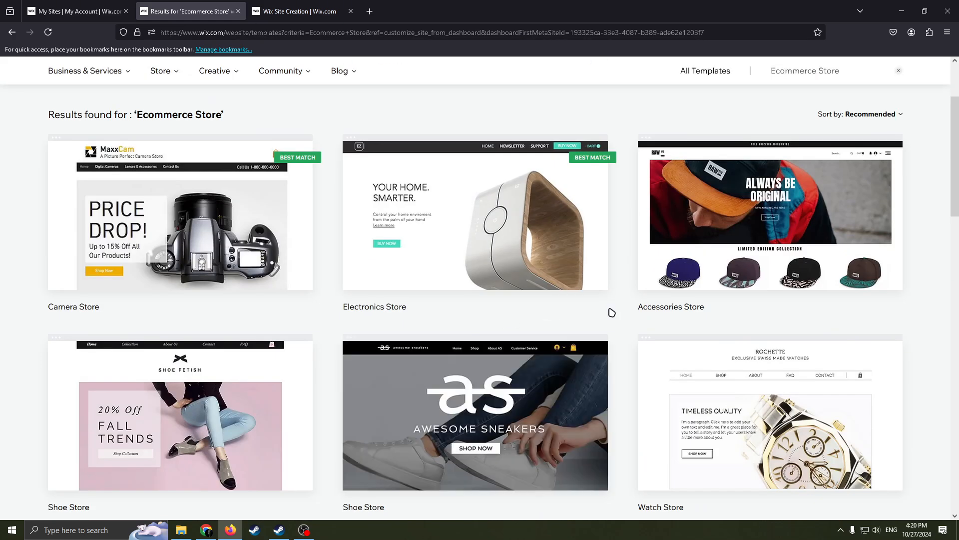
mouse_move(543, 256)
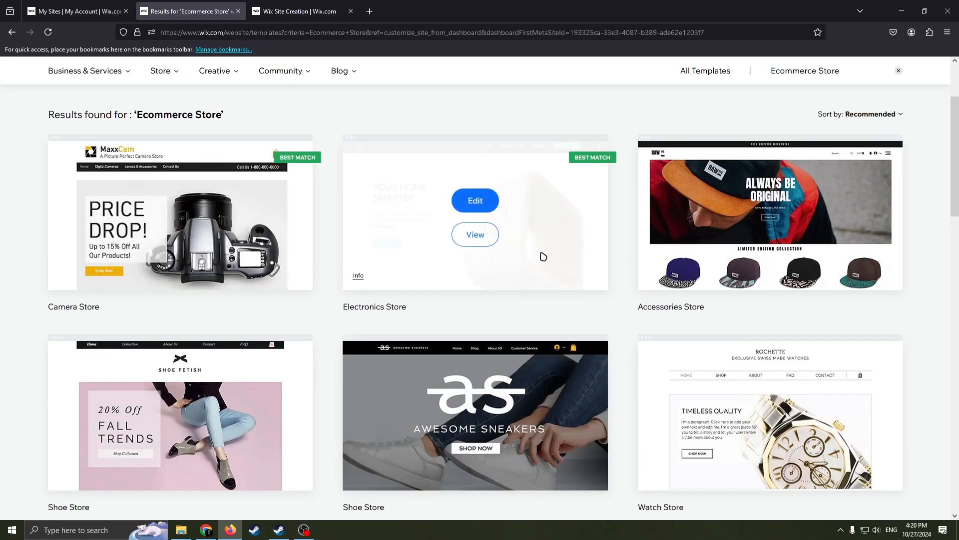
scroll(380, 282, "down", 1)
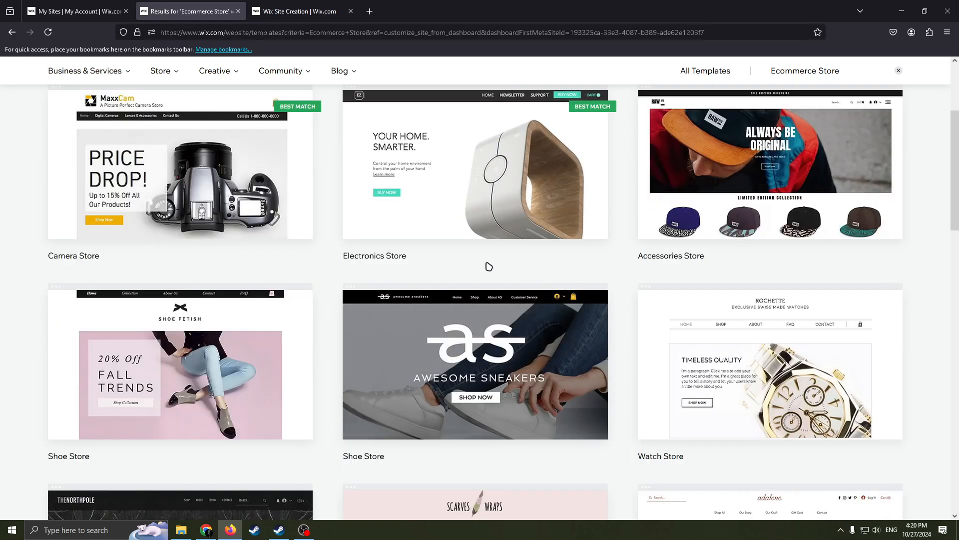
scroll(536, 230, "up", 2)
scroll(535, 231, "up", 1)
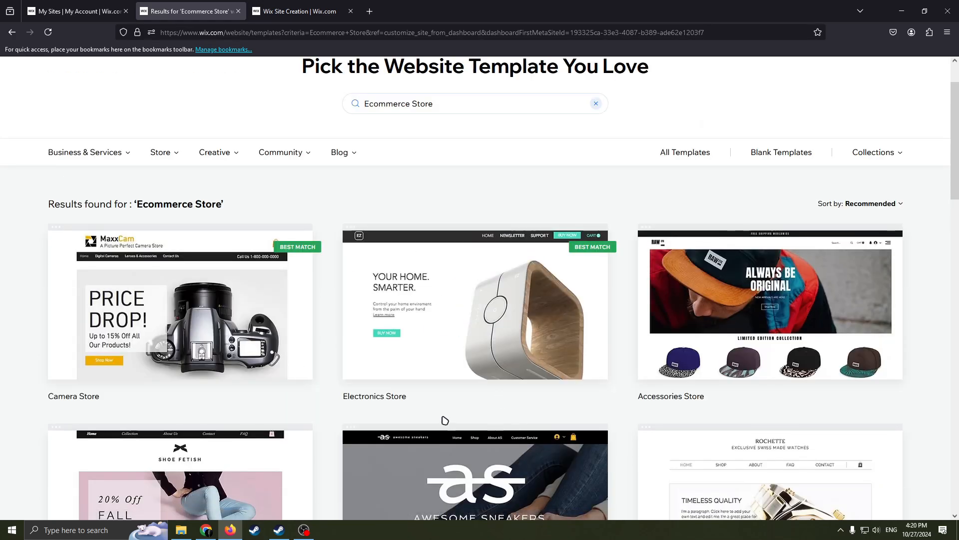
View the Electronics Store template's live demo, review its home page down to the footer, and close the demo.
left_click(480, 324)
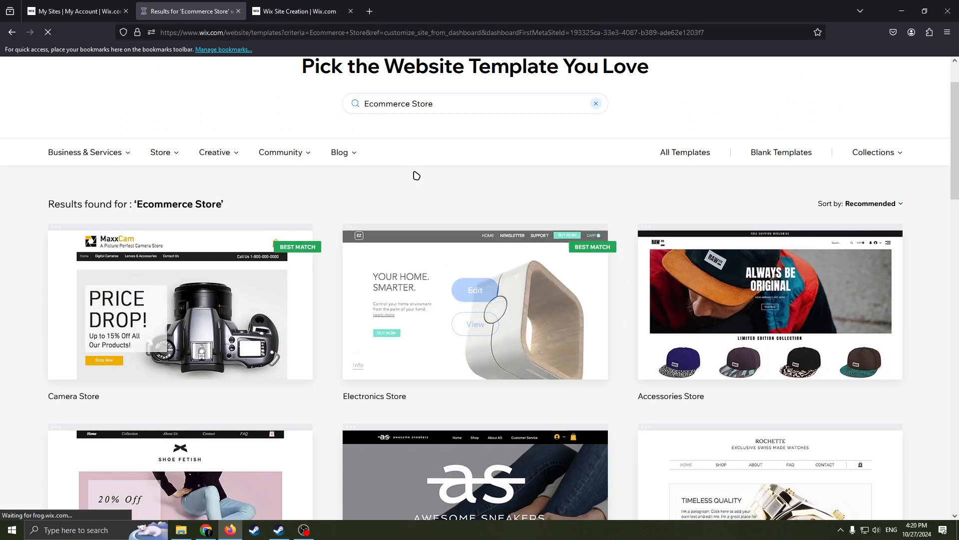
scroll(471, 293, "down", 15)
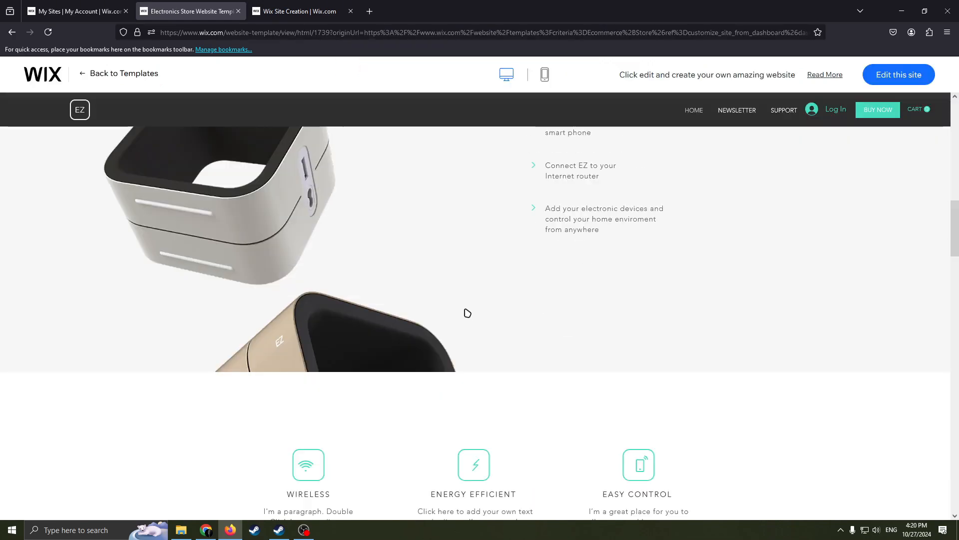
scroll(502, 318, "down", 10)
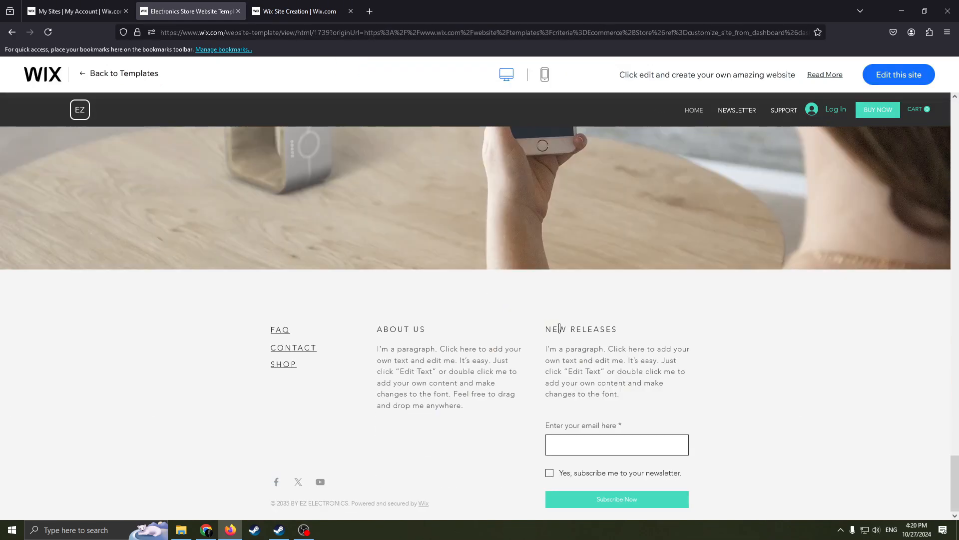
scroll(559, 328, "up", 20)
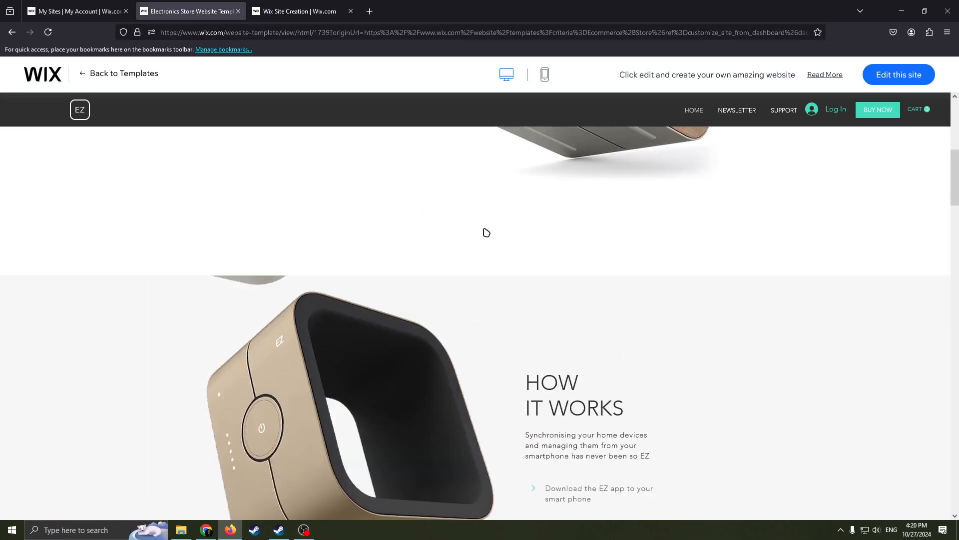
scroll(486, 232, "up", 5)
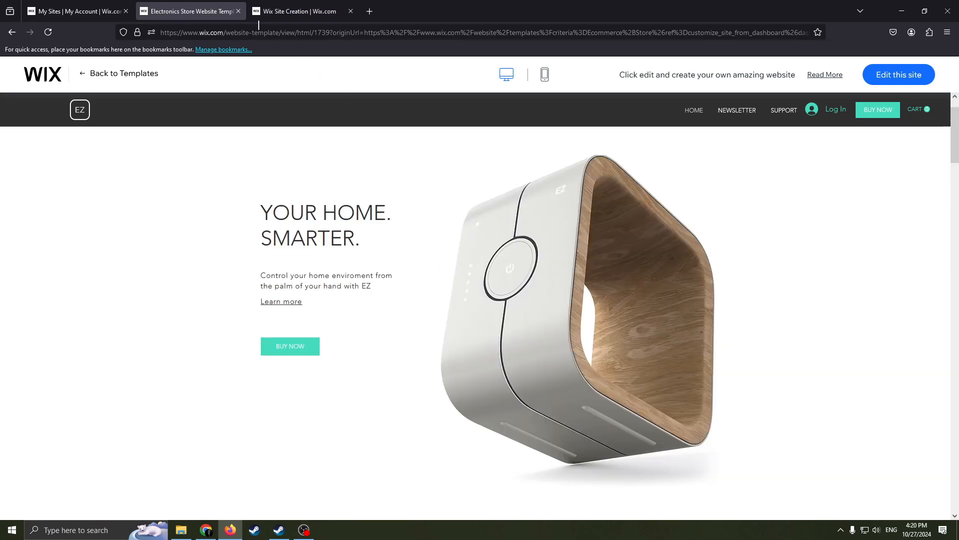
left_click(237, 12)
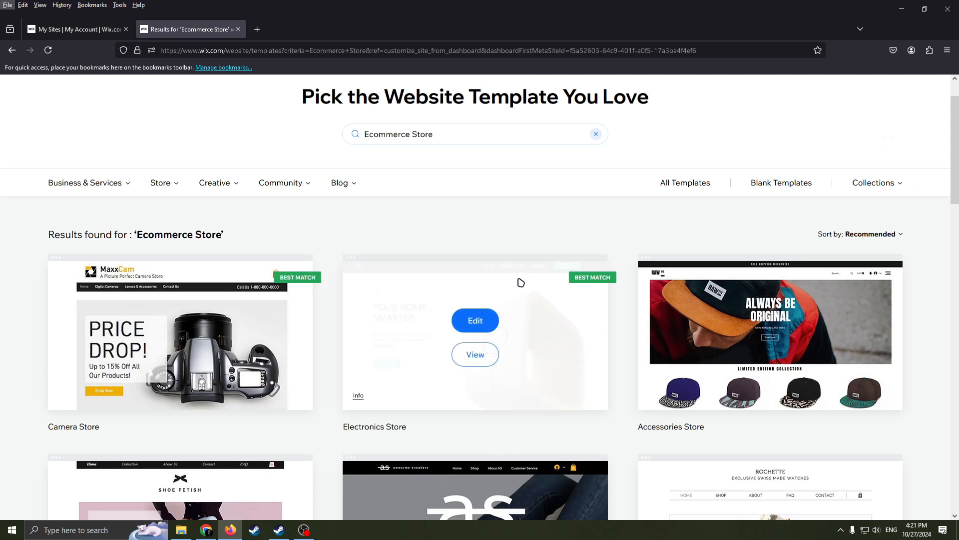
Open the Electronics Store template for editing and dismiss the dialog for enhancing AI content.
left_click(495, 350)
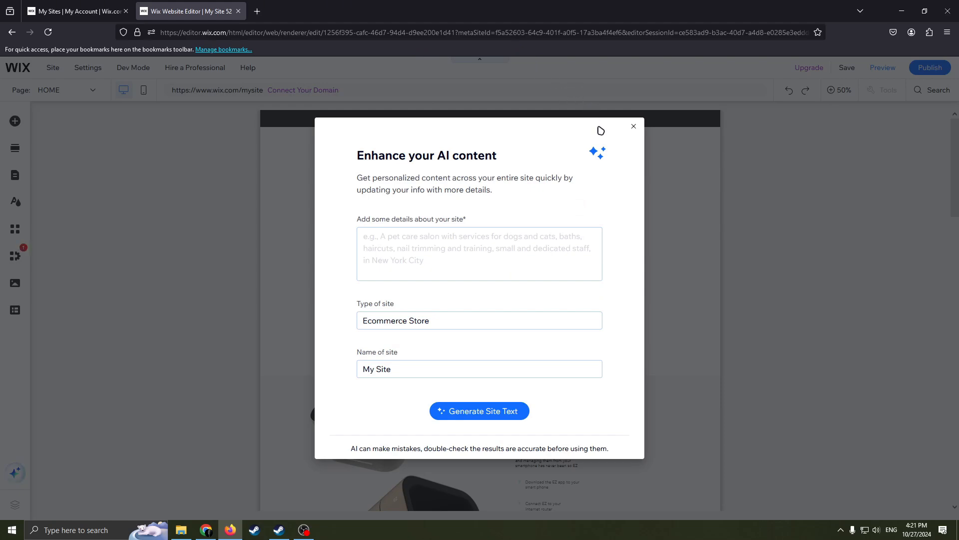
left_click(631, 126)
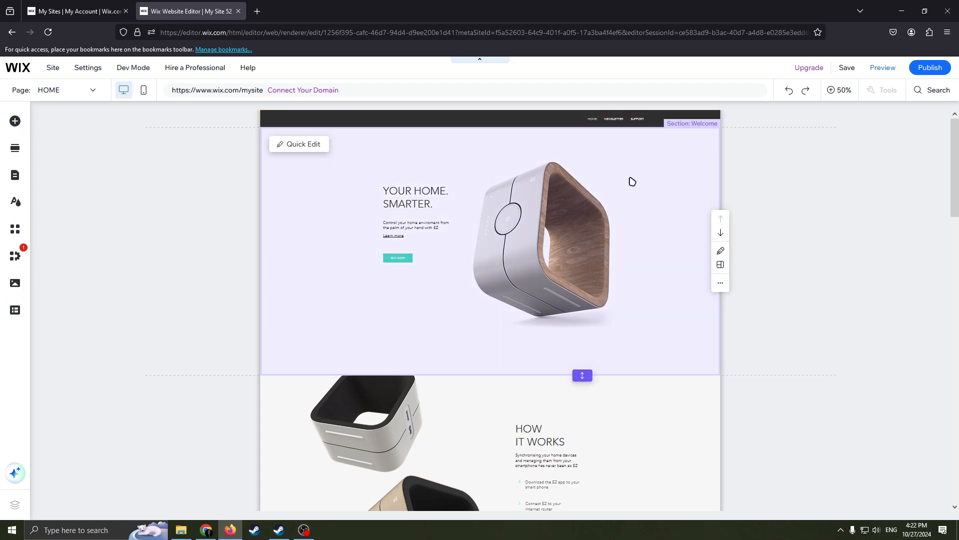
Delete the dark decorative section with the "Fine Curves" title from the home page.
scroll(632, 181, "down", 5)
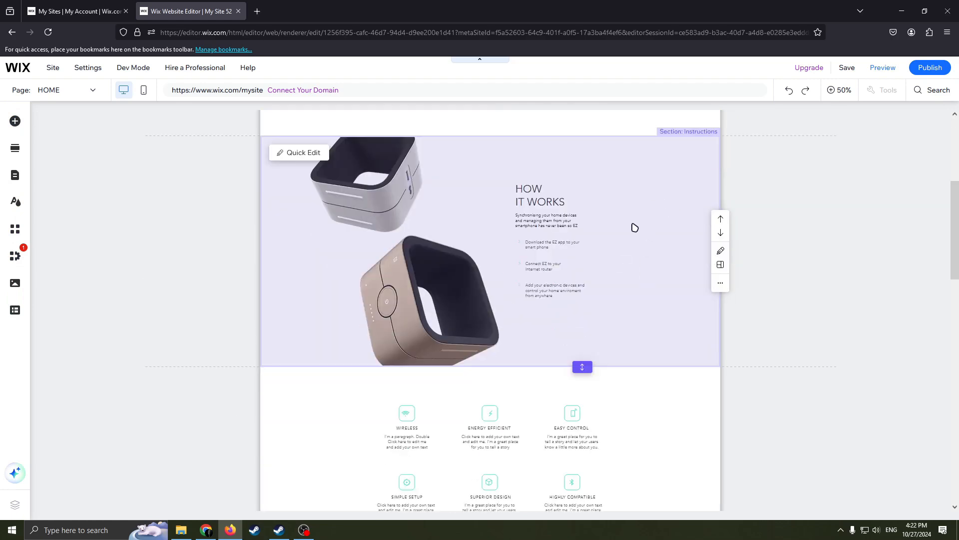
scroll(629, 245, "down", 4)
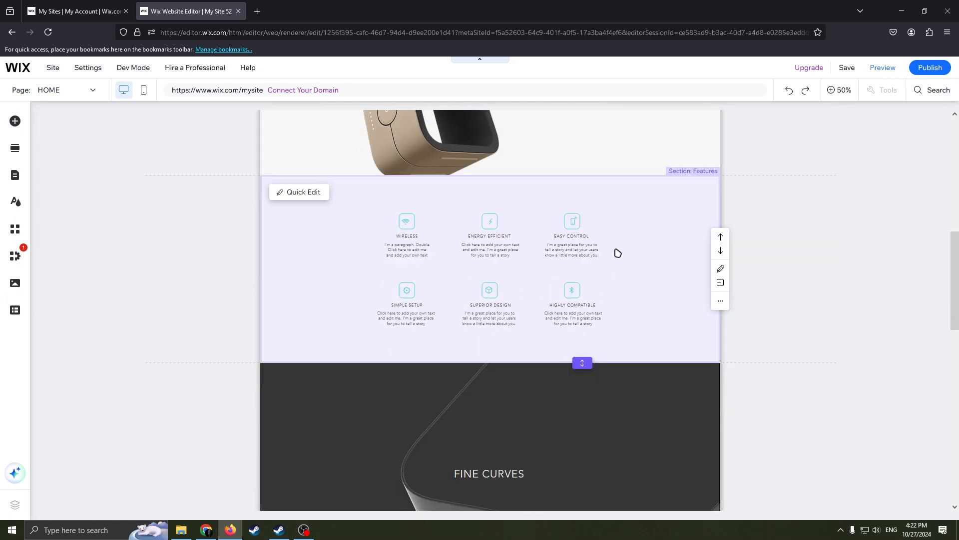
scroll(618, 253, "down", 4)
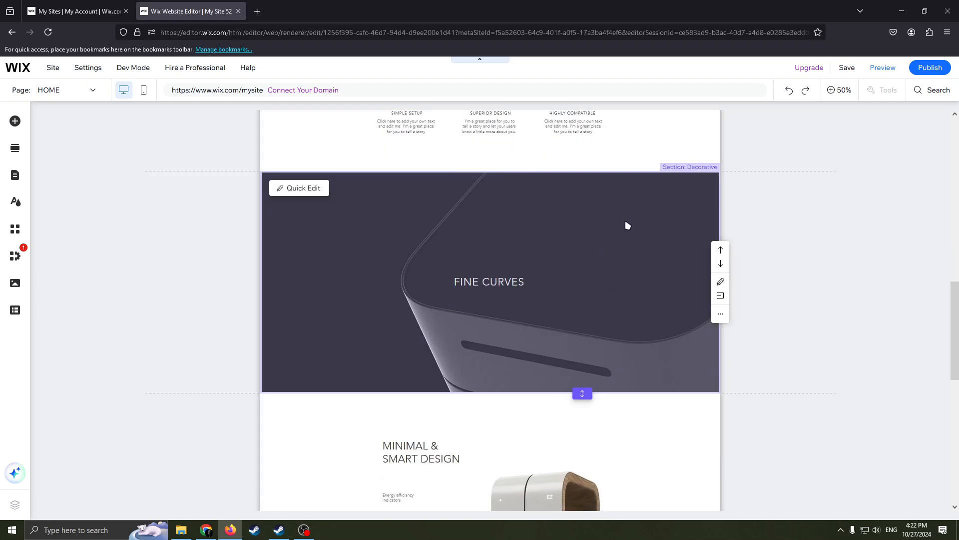
scroll(627, 225, "down", 10)
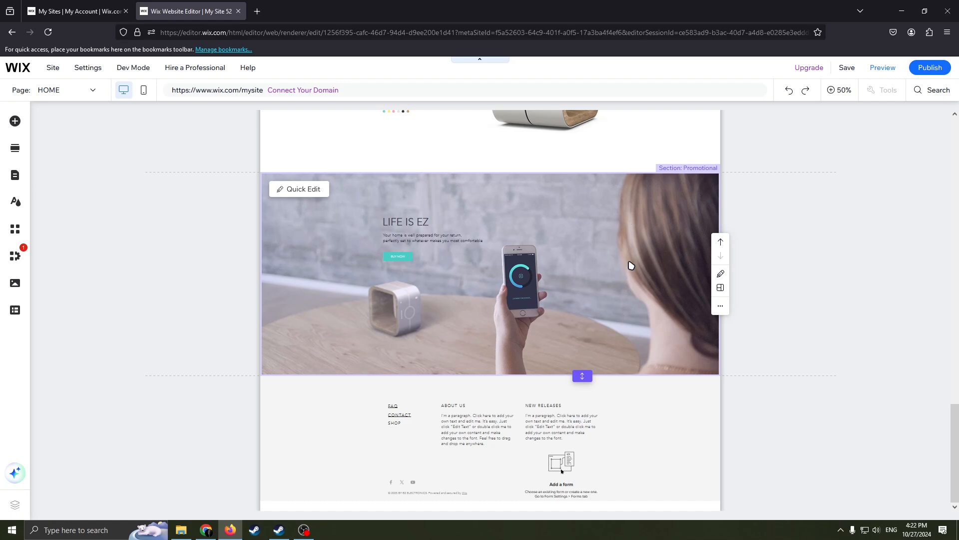
scroll(619, 282, "up", 10)
scroll(614, 318, "down", 3)
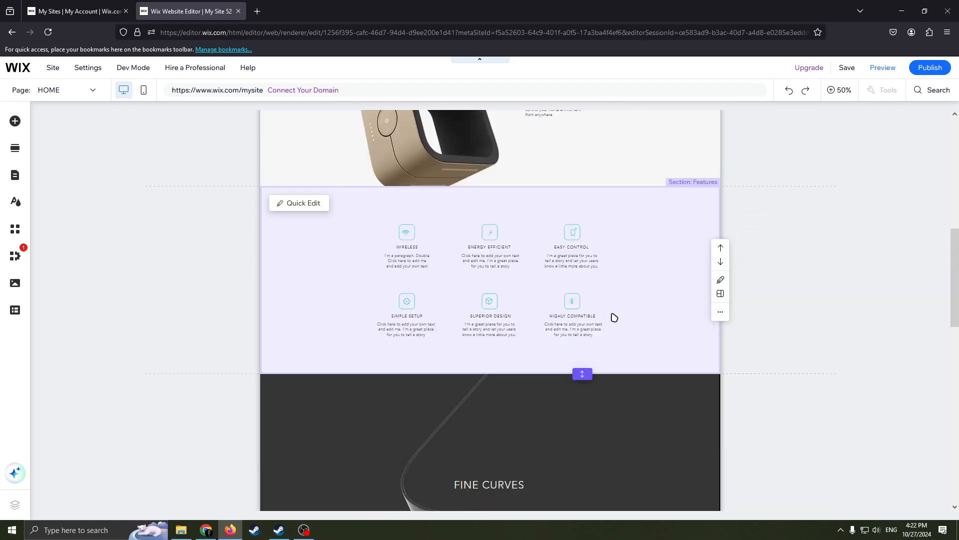
scroll(616, 287, "up", 4)
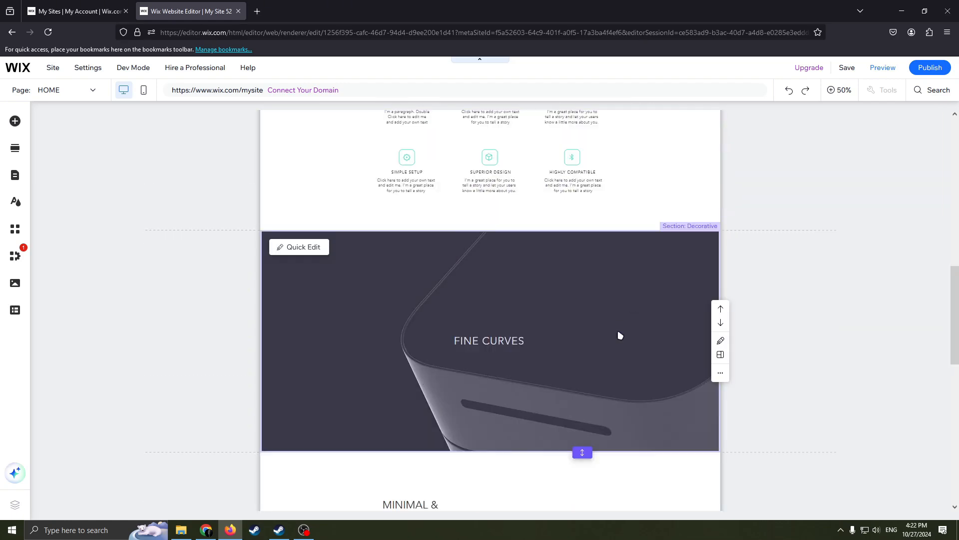
right_click(531, 325)
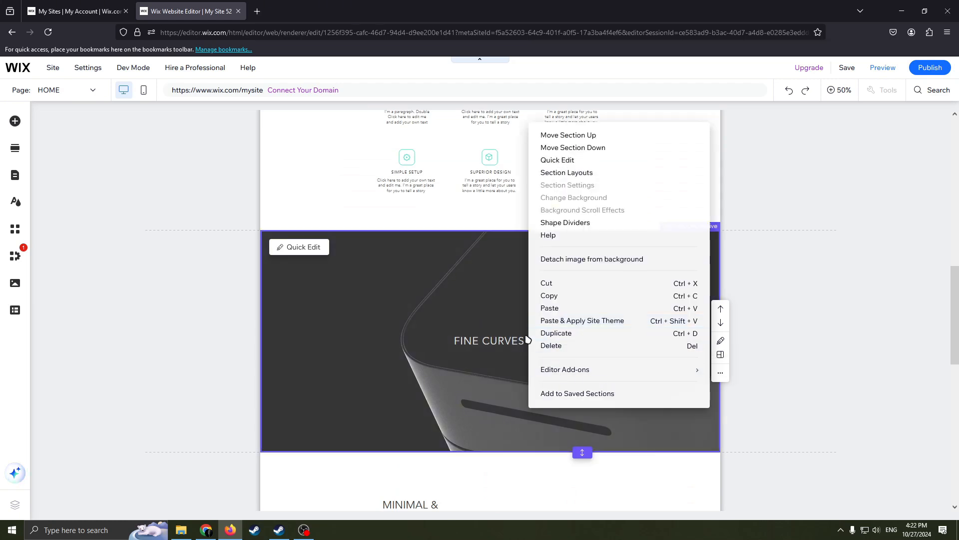
left_click(548, 346)
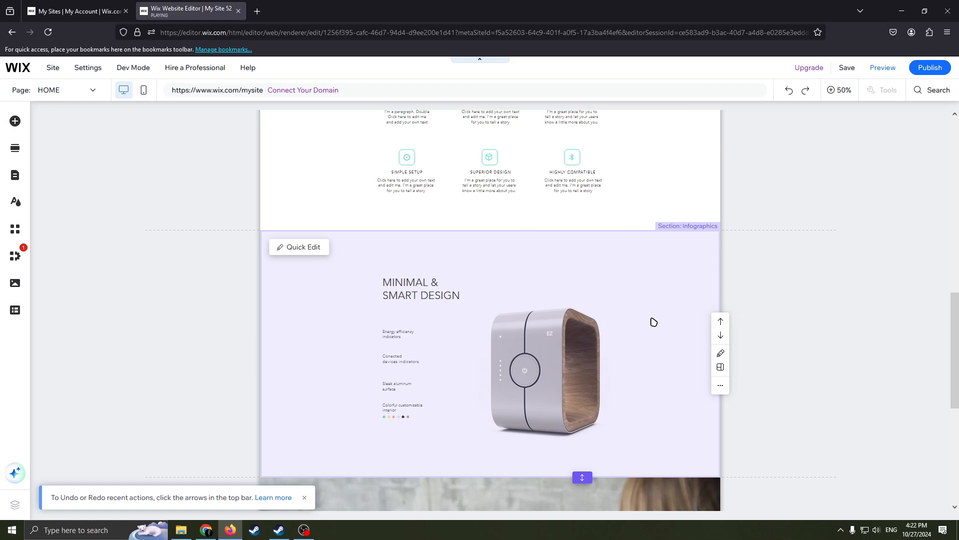
Look over the home page's Welcome, Instructions and Features sections after the deletion.
scroll(654, 321, "down", 3)
scroll(616, 304, "up", 15)
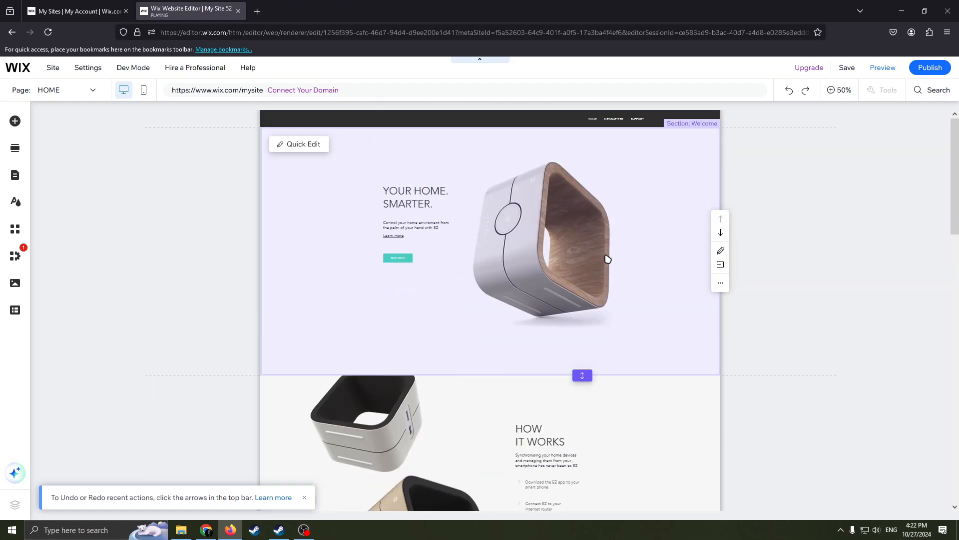
scroll(621, 267, "down", 3)
scroll(634, 253, "up", 3)
scroll(704, 316, "down", 2)
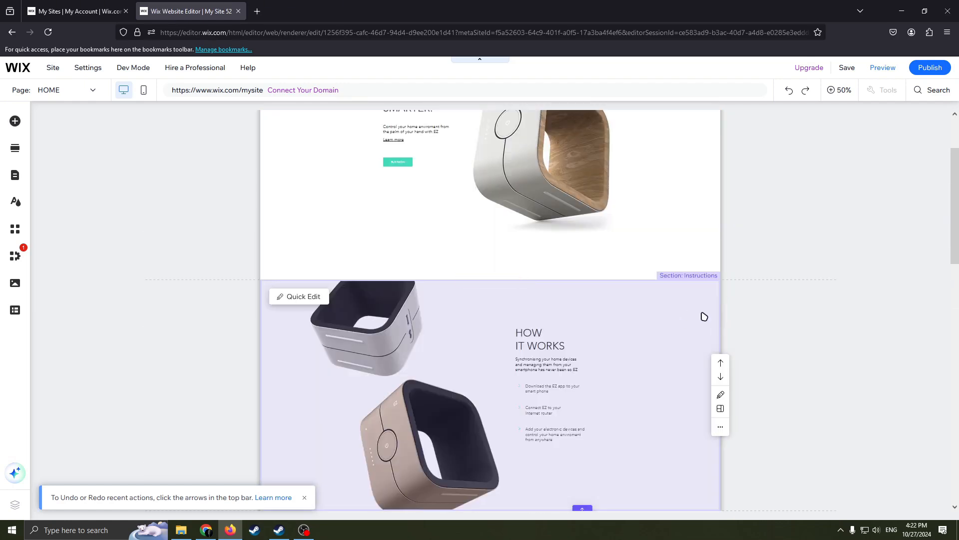
scroll(632, 330, "down", 5)
scroll(574, 324, "up", 2)
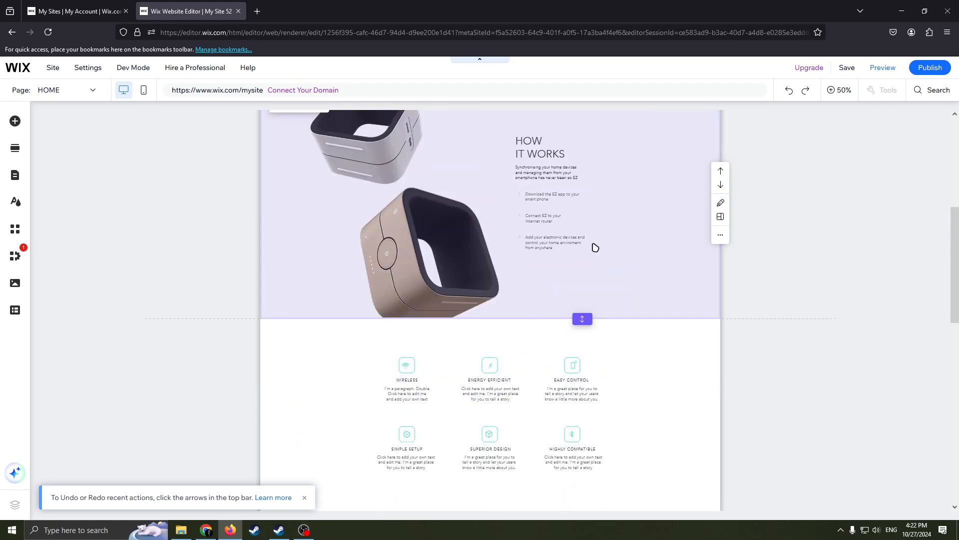
scroll(595, 247, "up", 4)
scroll(608, 310, "down", 1)
Remove the "How It Works" heading text from the Instructions section.
left_click(608, 297)
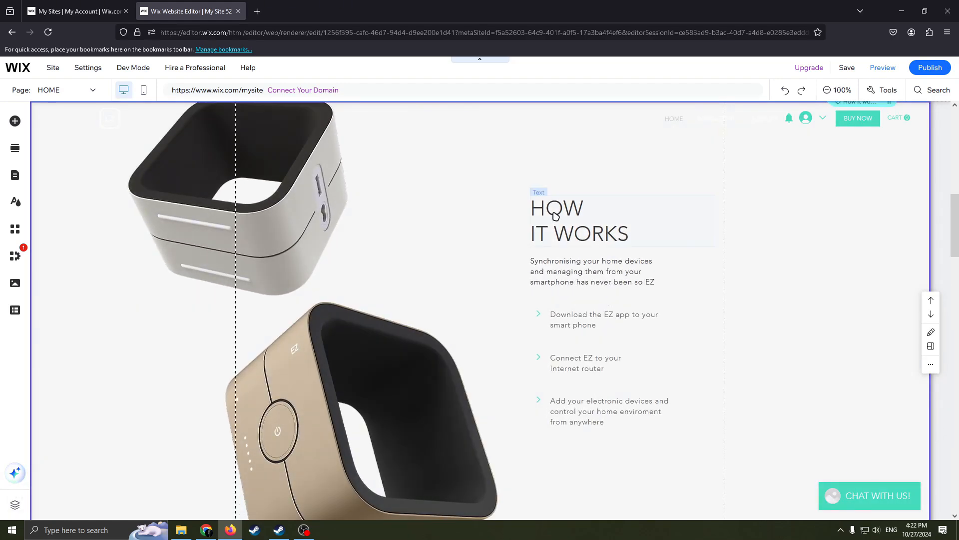
double_click(570, 220)
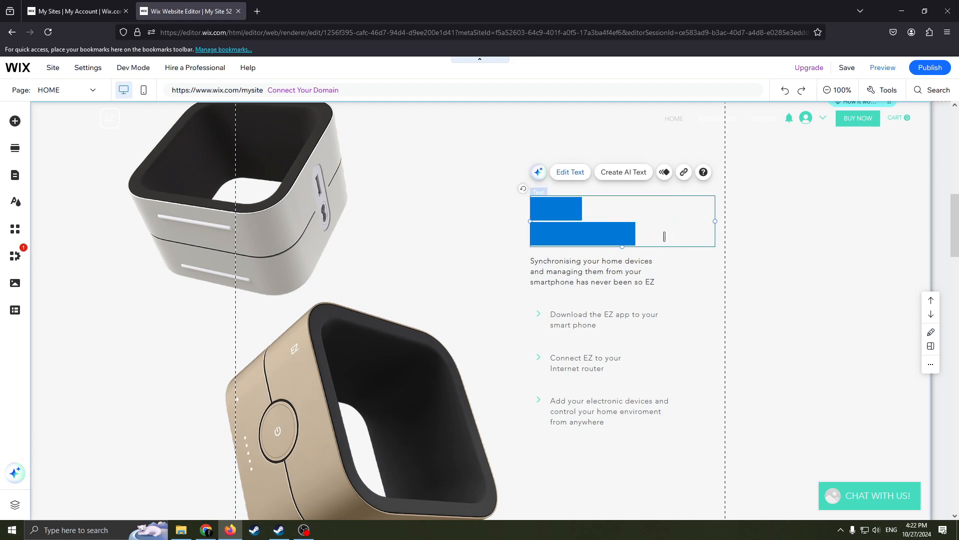
key("BackSpace")
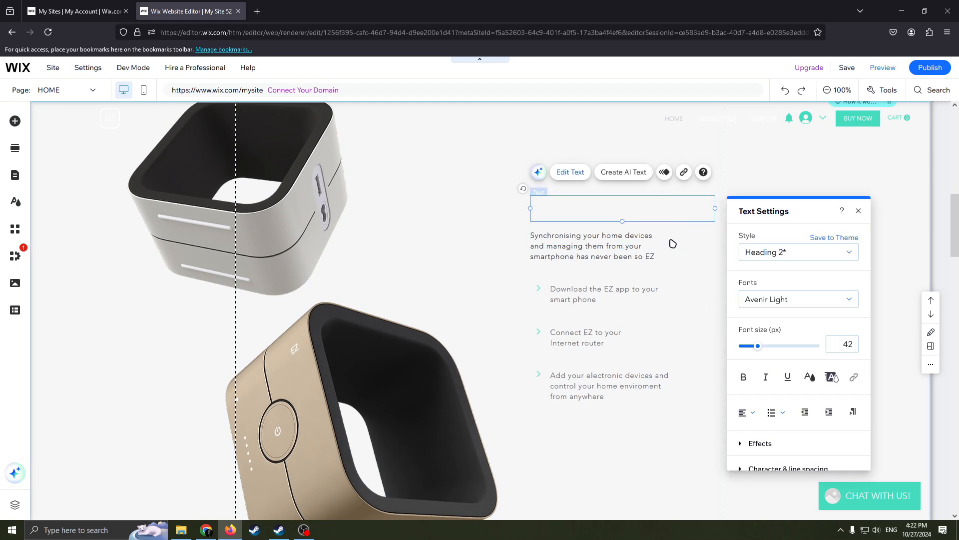
left_click(429, 204)
Reduce the Welcome section's height by raising its lower boundary, and zoom the page out to 50%.
scroll(347, 295, "up", 3)
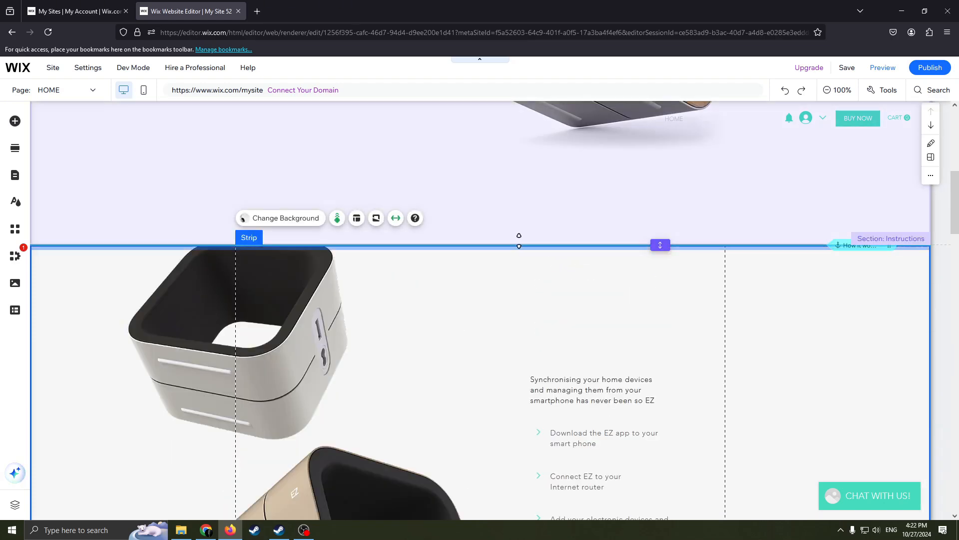
left_click_drag(659, 248, 638, 208)
scroll(610, 338, "down", 8)
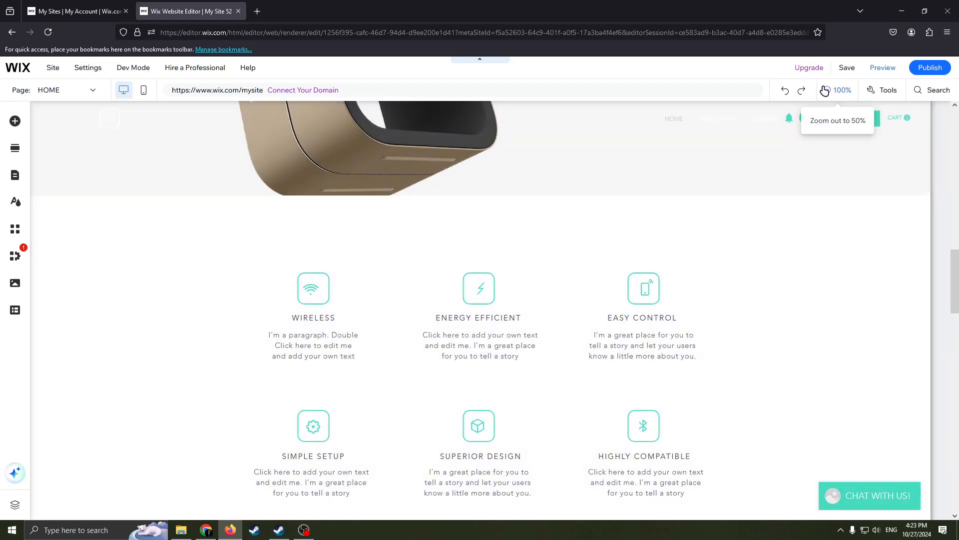
left_click(825, 90)
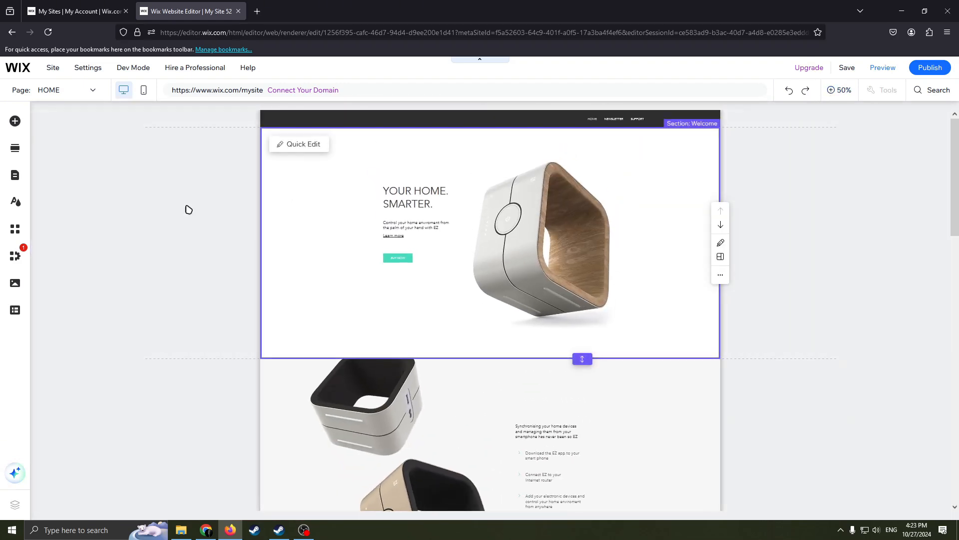
Browse the text and button elements available for adding to the page.
left_click(15, 122)
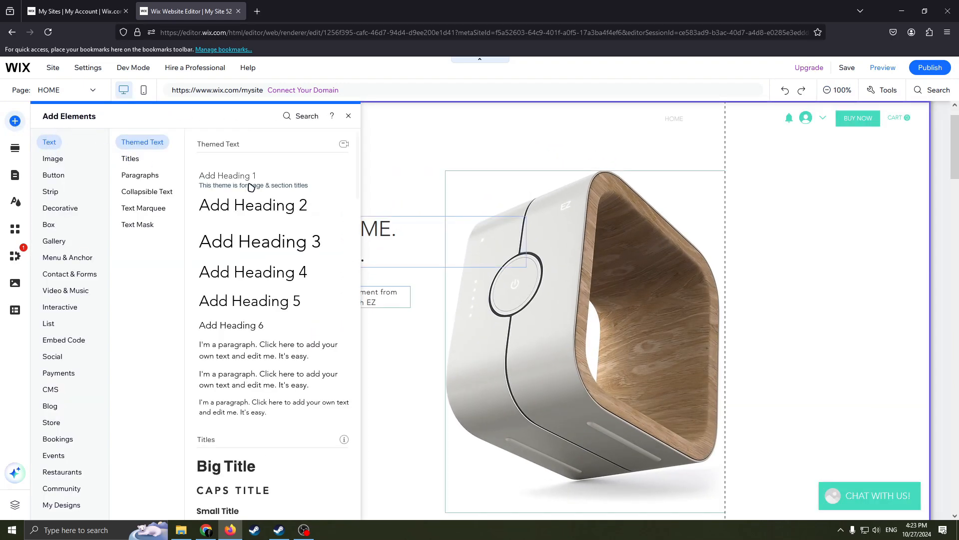
scroll(278, 248, "down", 1)
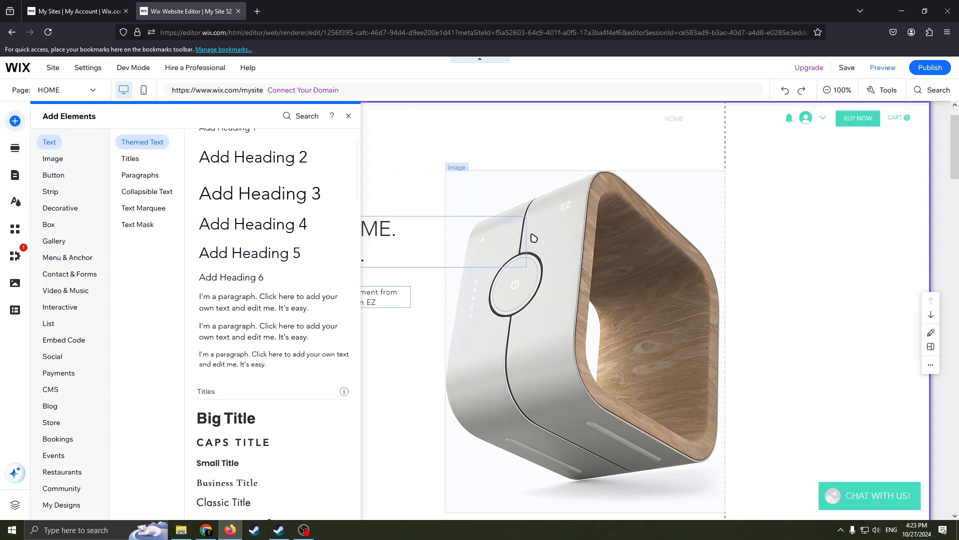
scroll(204, 221, "up", 1)
left_click(53, 159)
left_click(53, 176)
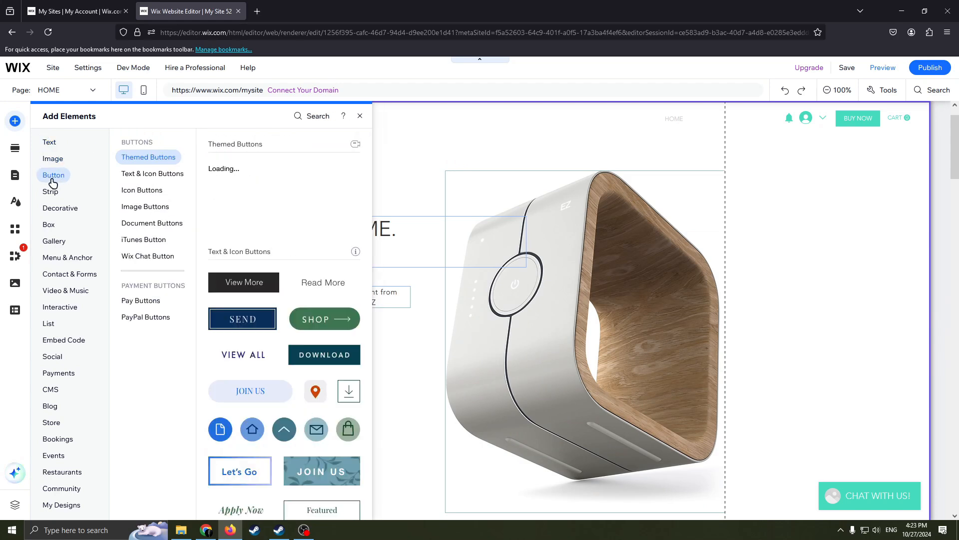
left_click(53, 178)
scroll(549, 220, "up", 1)
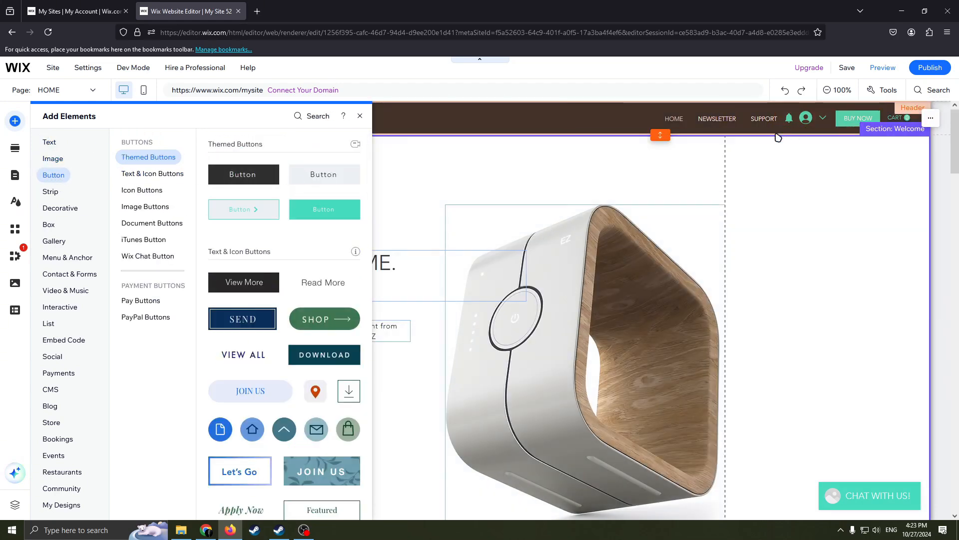
Delete the horizontal menu with the Home, Newsletter and Support links from the site header.
left_click(537, 122)
left_click(538, 123)
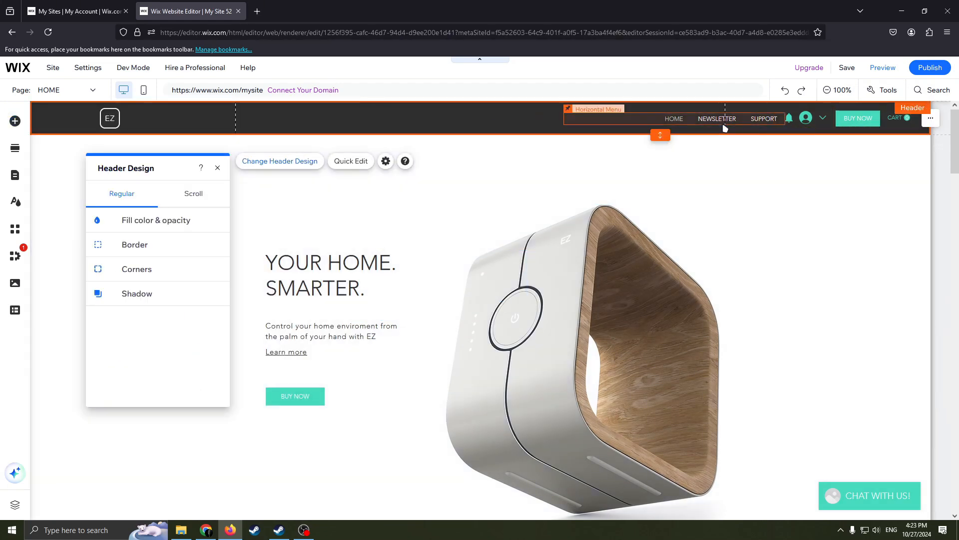
left_click(635, 121)
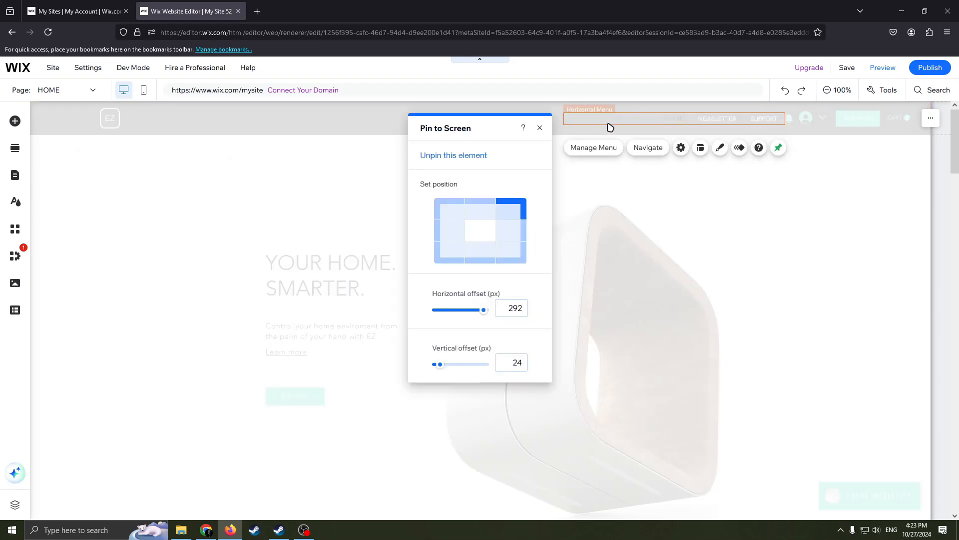
right_click(653, 119)
left_click(630, 133)
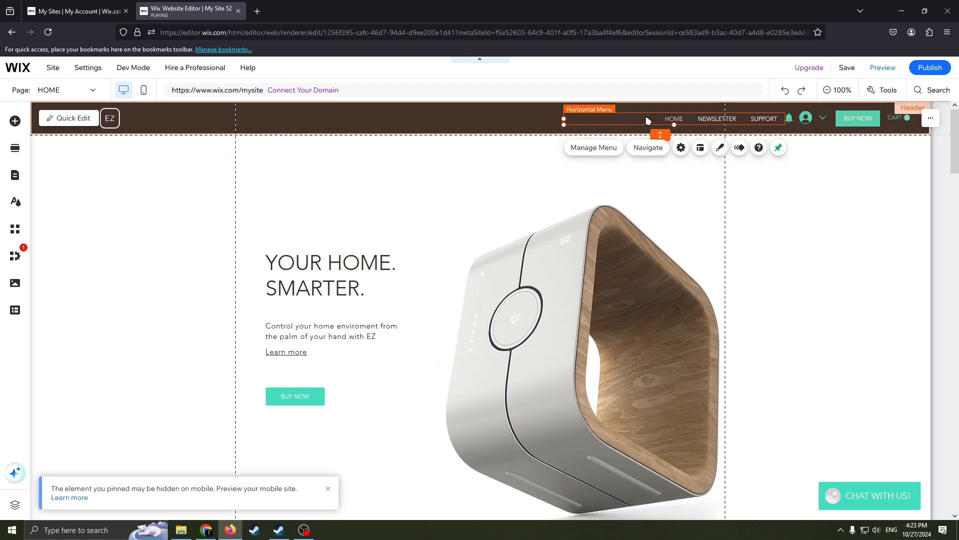
right_click(640, 122)
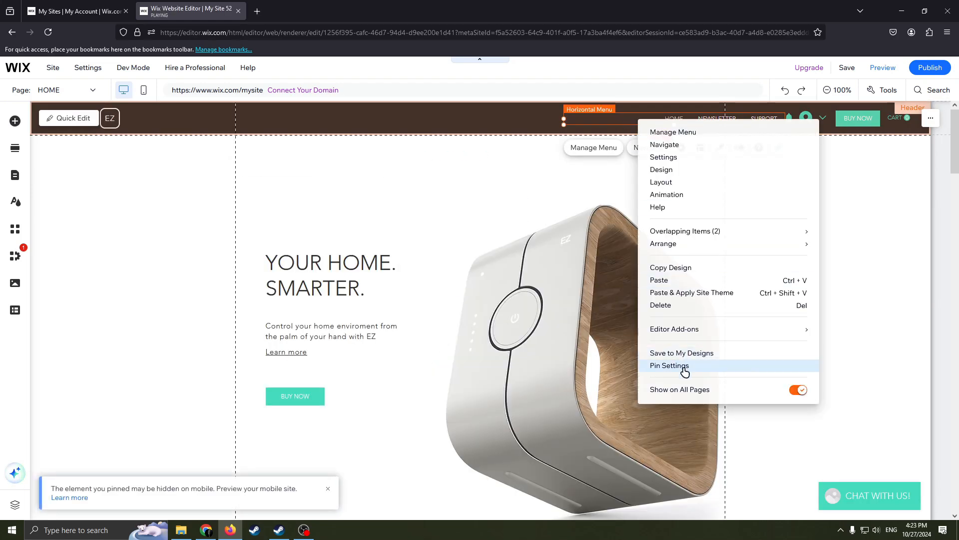
mouse_move(690, 335)
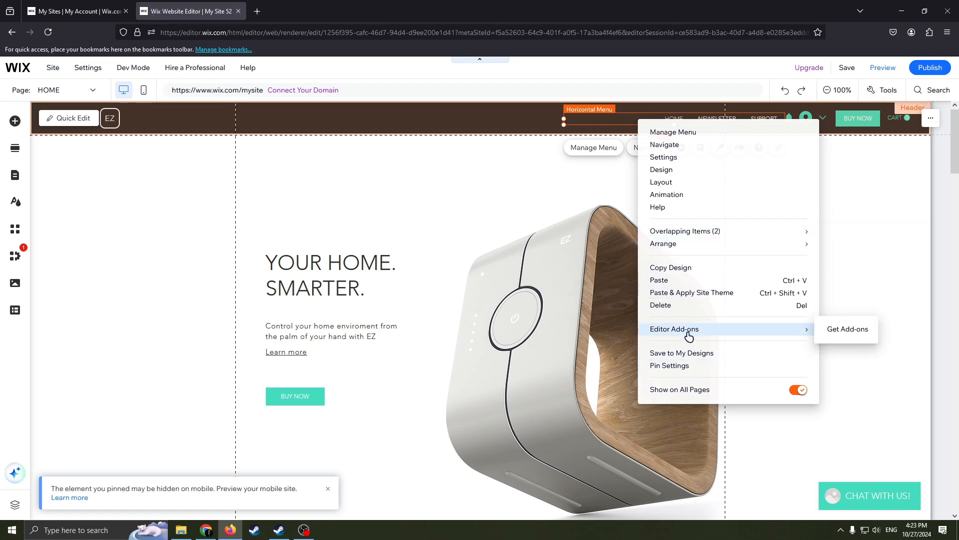
left_click(680, 305)
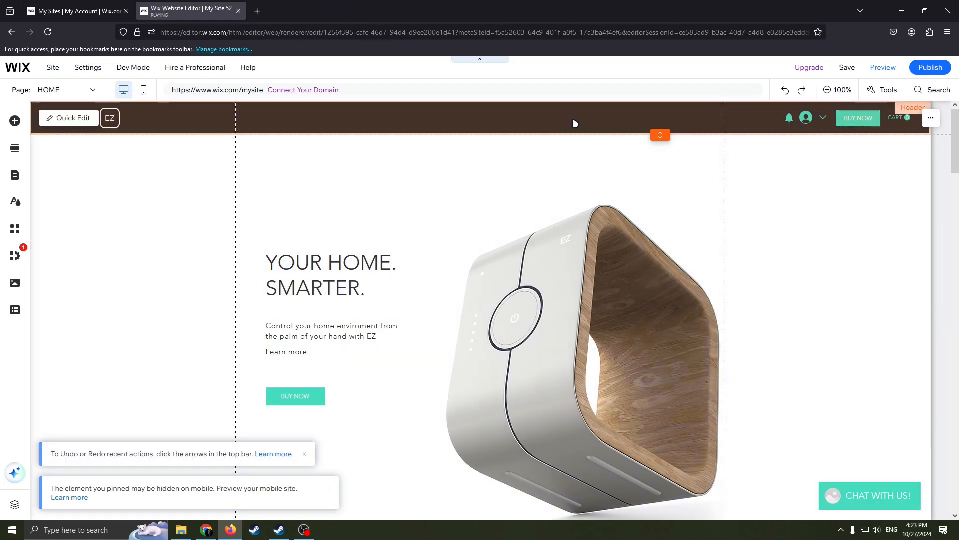
Add the horizontal menu with the peach-to-lilac gradient background to the site header.
left_click(15, 121)
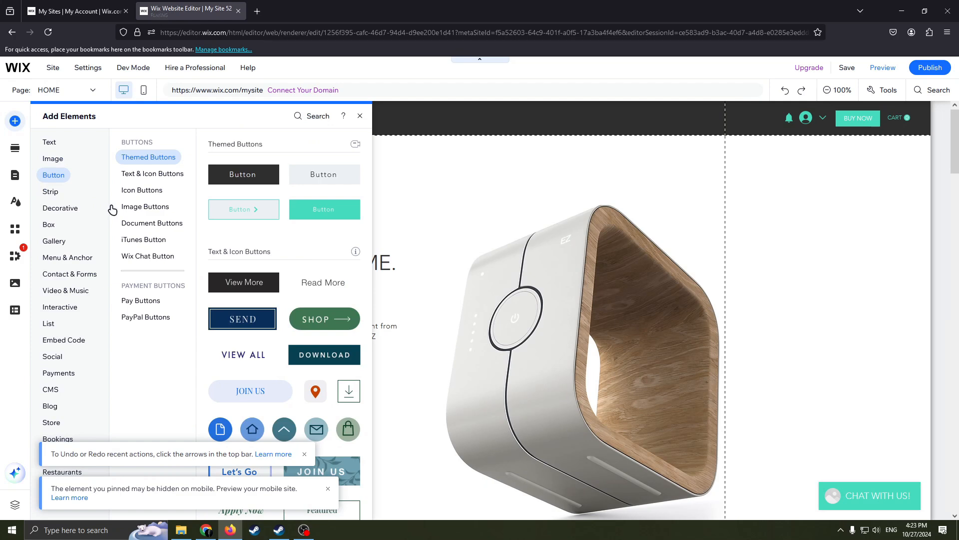
scroll(272, 317, "down", 5)
scroll(273, 317, "down", 10)
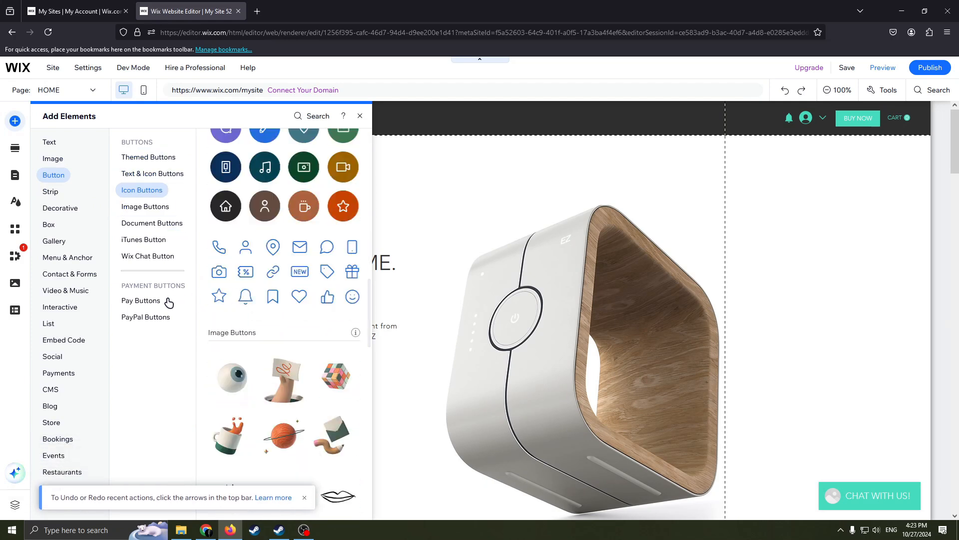
mouse_move(67, 255)
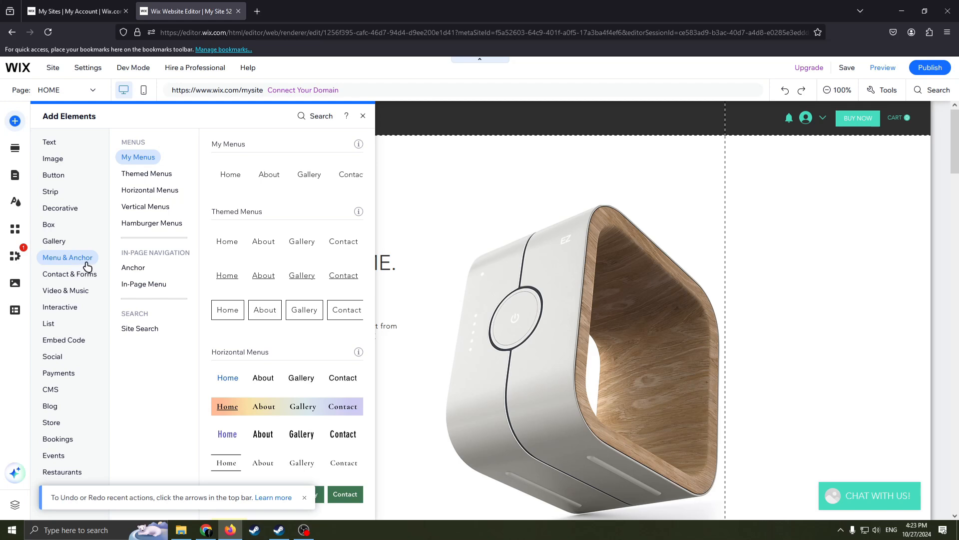
scroll(247, 381, "down", 2)
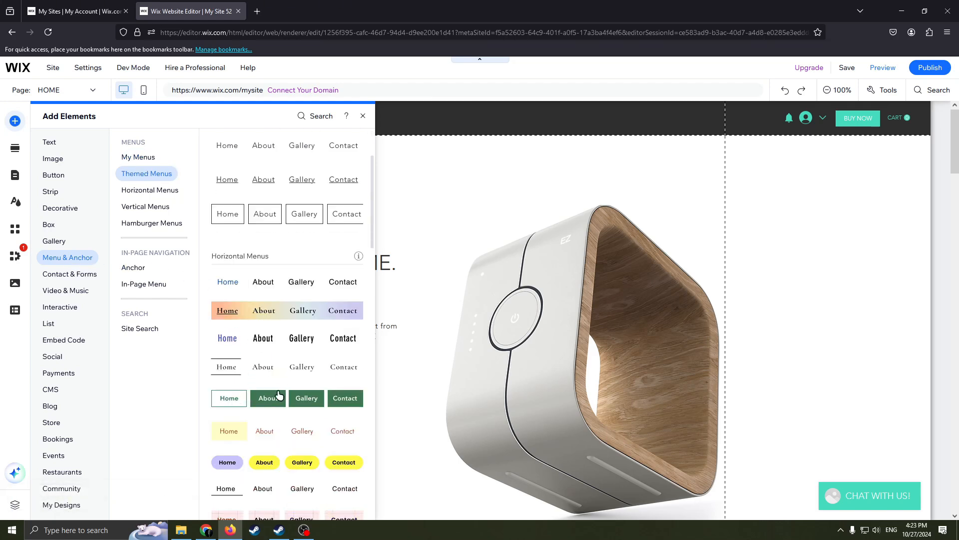
left_click_drag(286, 312, 601, 121)
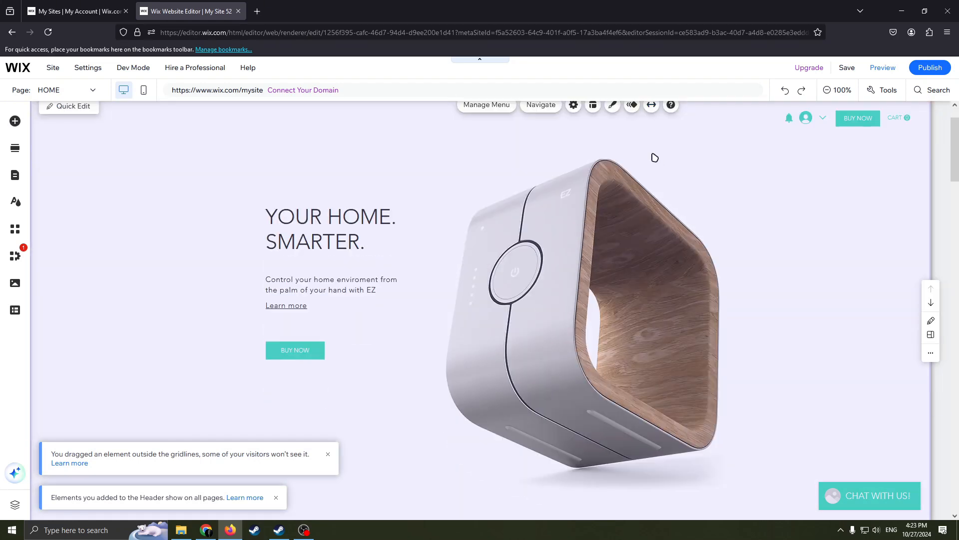
scroll(610, 197, "down", 2)
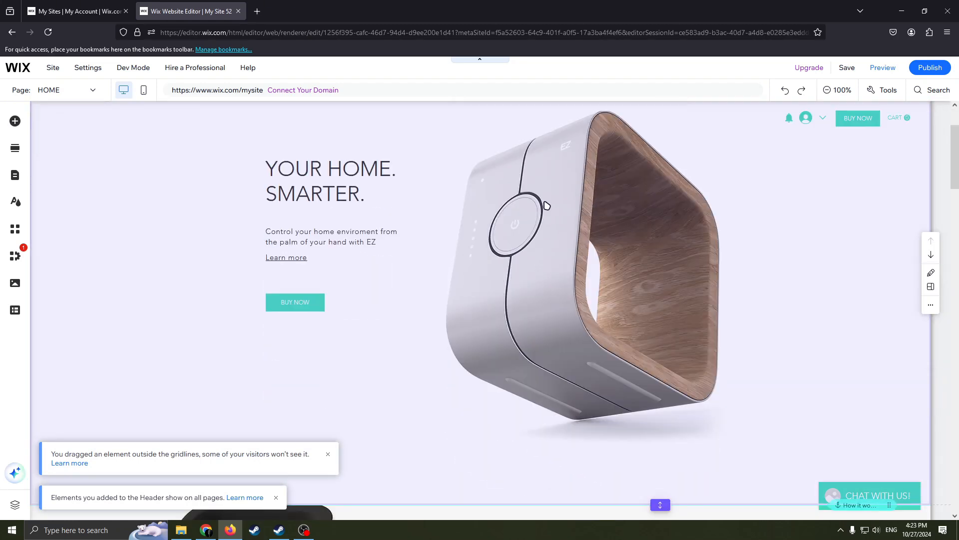
scroll(492, 205, "up", 2)
scroll(505, 246, "down", 10)
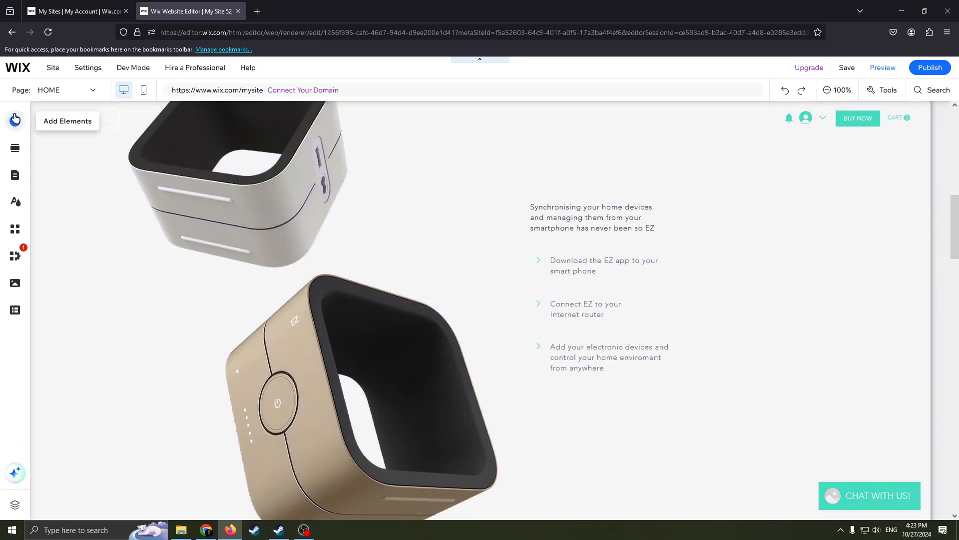
left_click(15, 121)
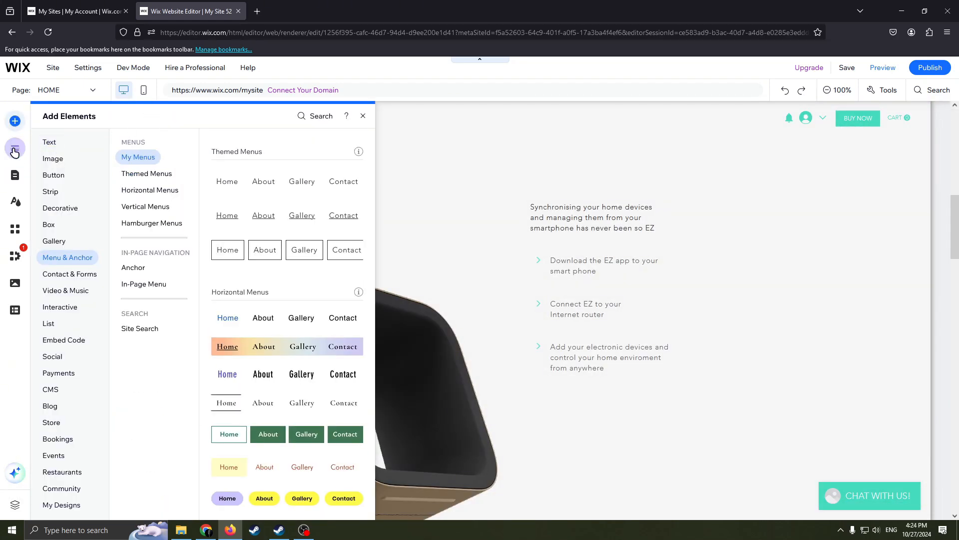
Add the four-column Contact section with address, phone, email and social links between the Minimal & Smart Design and Life Is EZ sections.
left_click(15, 149)
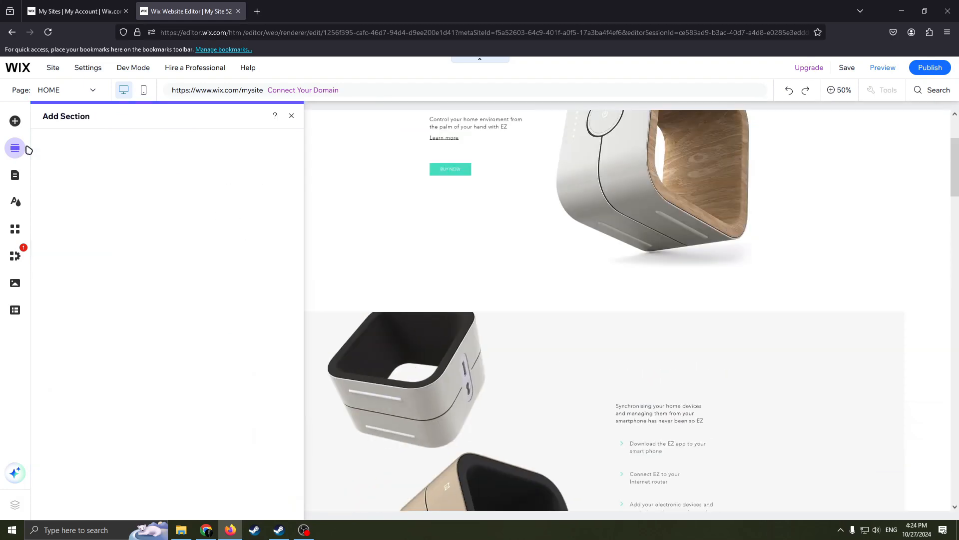
scroll(574, 256, "down", 5)
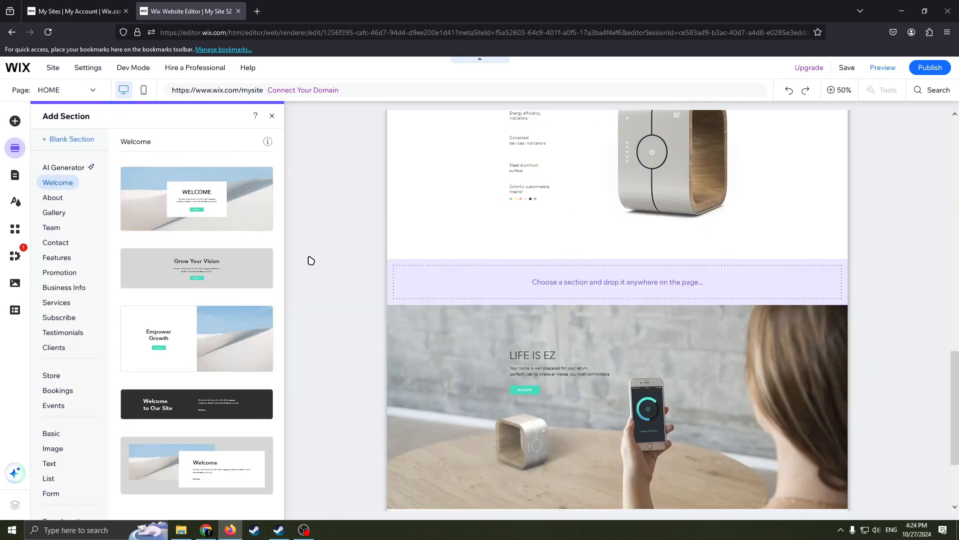
scroll(146, 298, "down", 1)
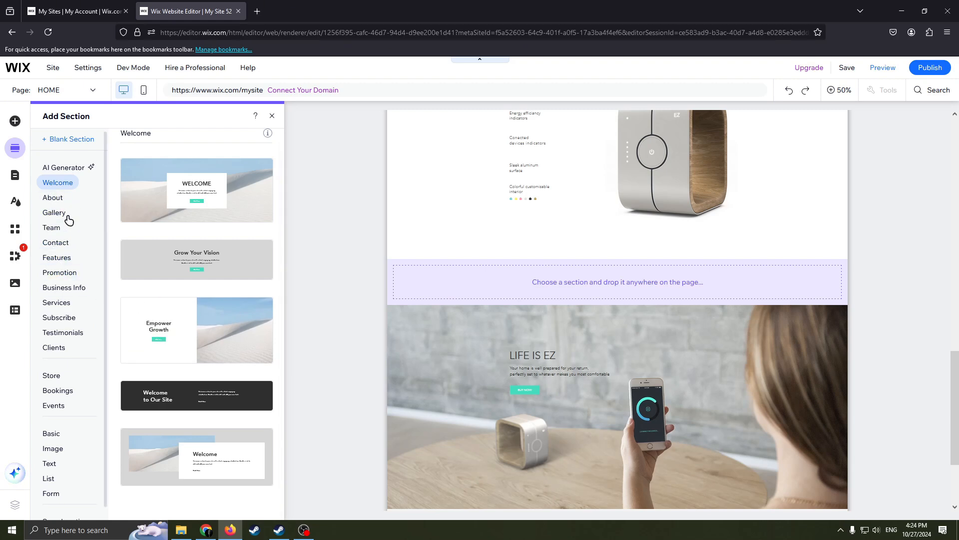
scroll(85, 292, "down", 1)
scroll(63, 384, "up", 1)
left_click(55, 243)
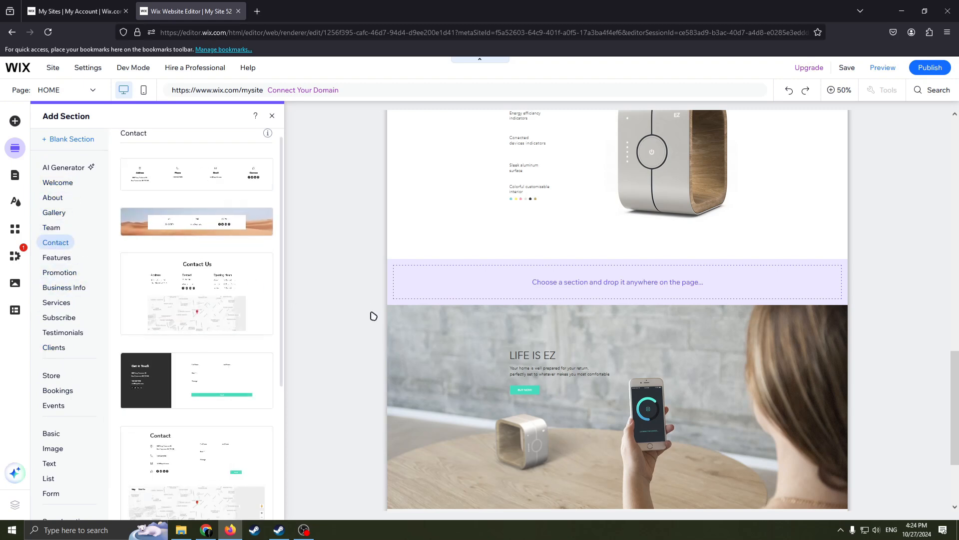
scroll(512, 309, "down", 1)
scroll(520, 300, "down", 2)
scroll(599, 240, "up", 10)
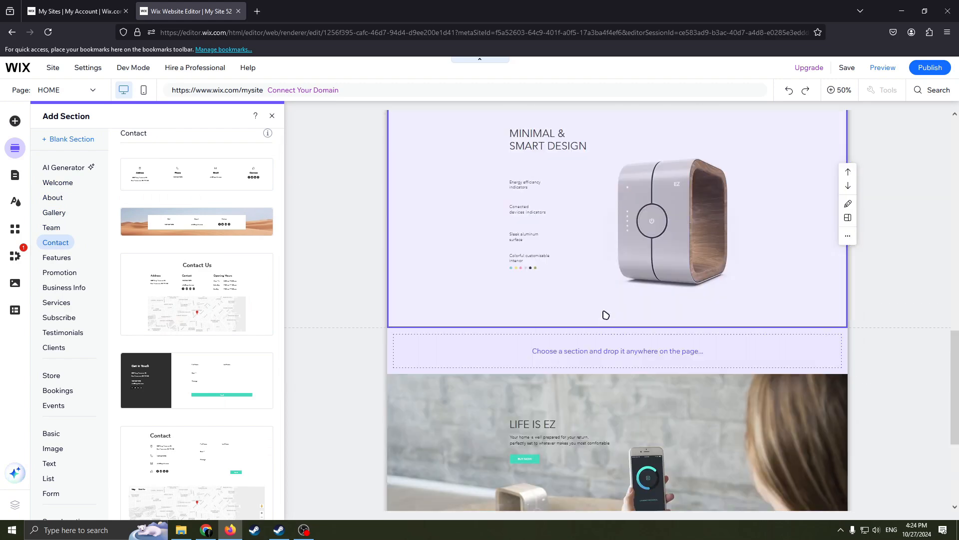
scroll(589, 309, "down", 6)
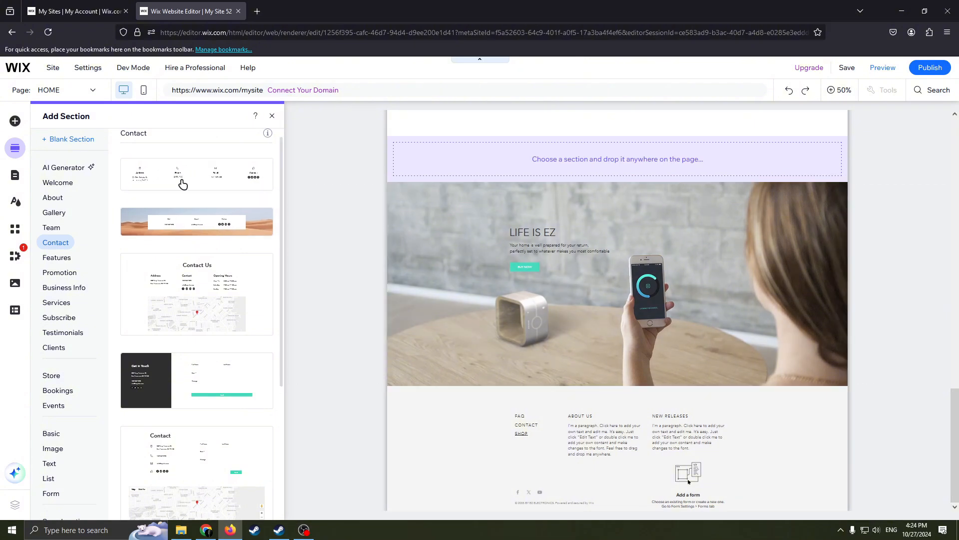
scroll(203, 361, "down", 2)
scroll(200, 334, "up", 3)
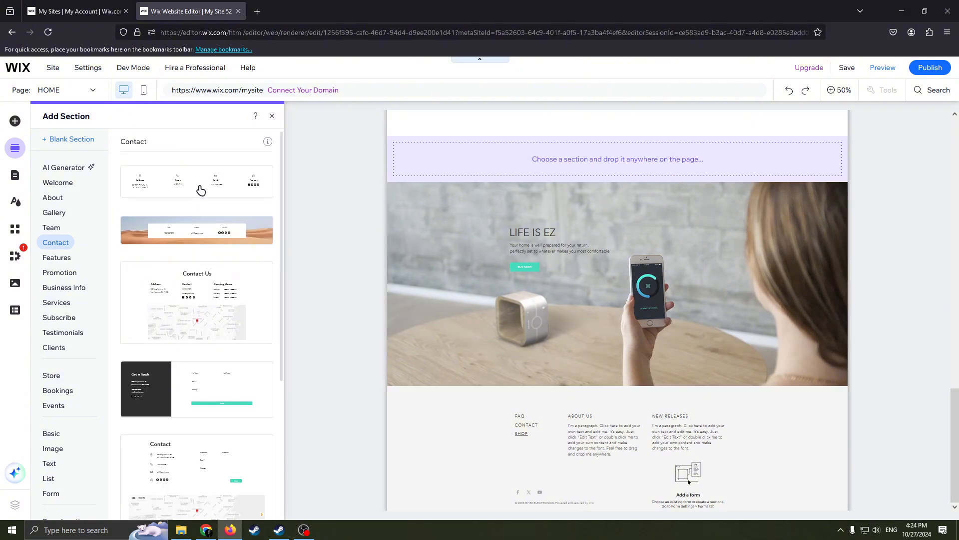
left_click_drag(199, 188, 617, 190)
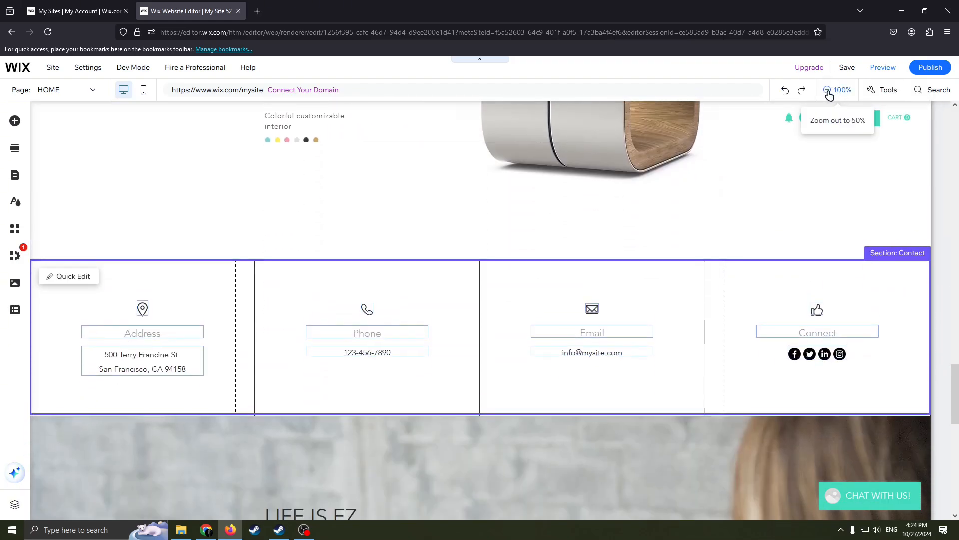
Check the new Contact section on the page at 50% and 100% zoom and select its address text.
left_click(827, 90)
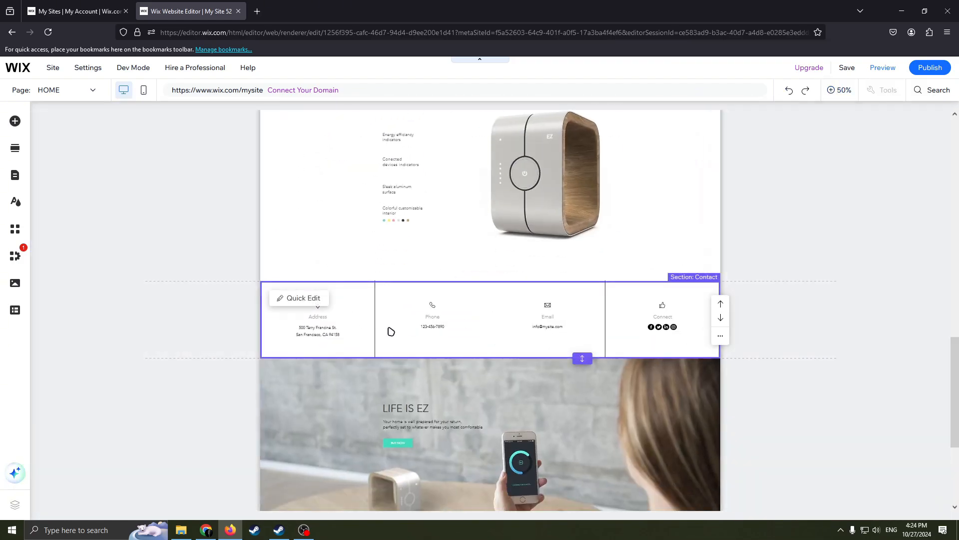
left_click(399, 326)
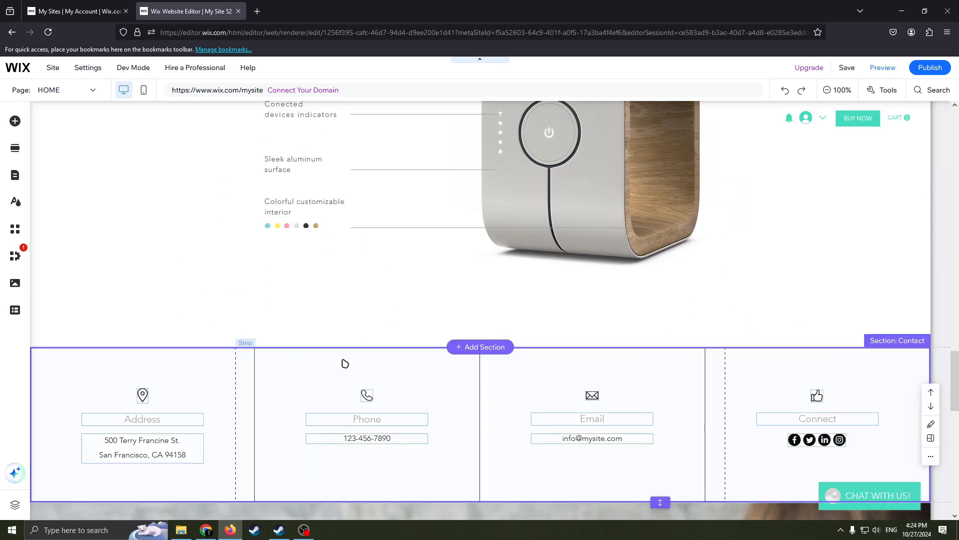
left_click_drag(165, 447, 198, 465)
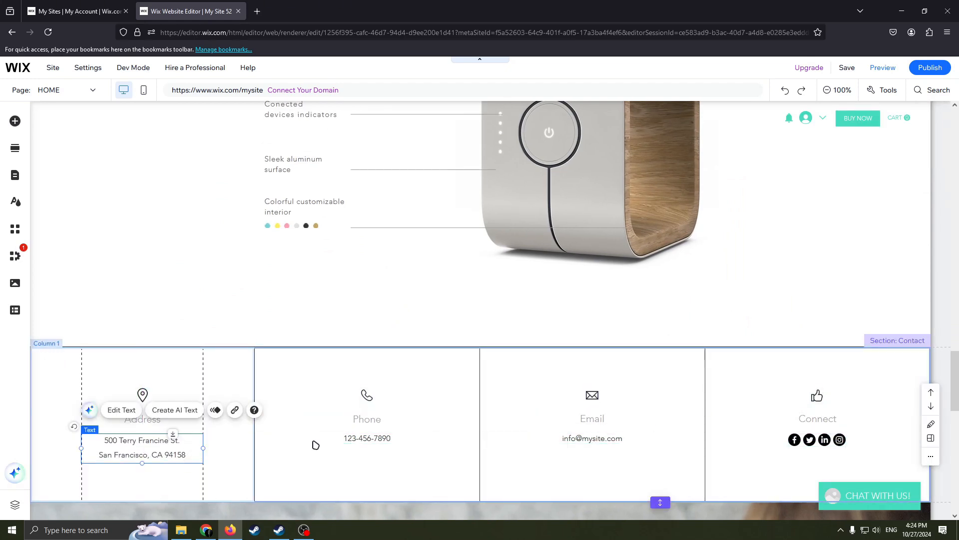